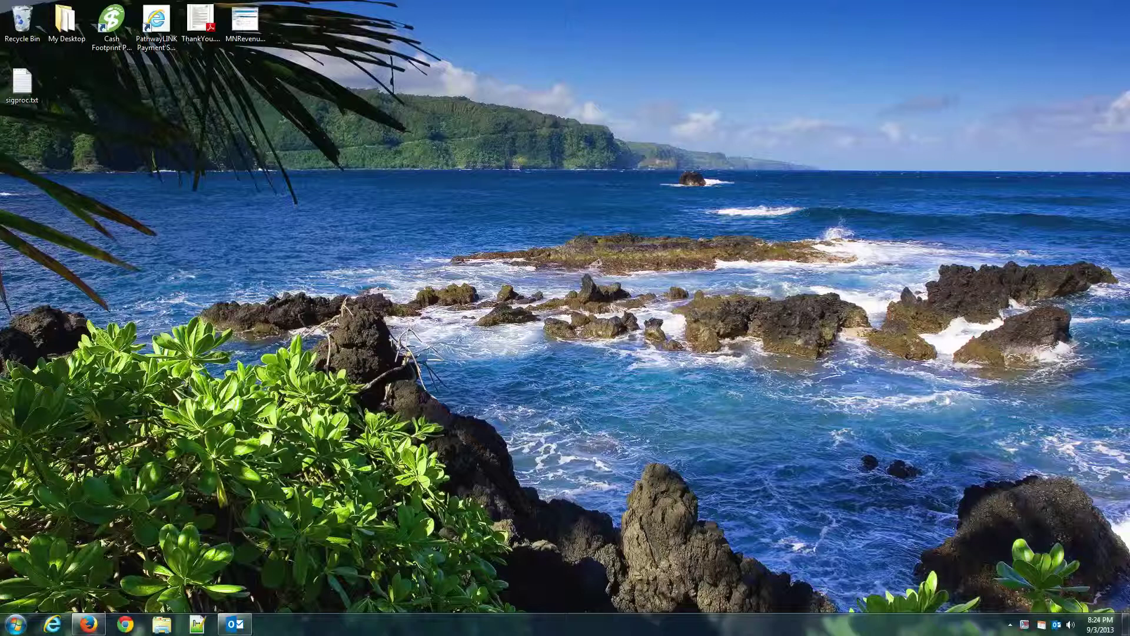
- Open lothill.com in Firefox and find the POSX Vendor Thermal Printer Driver 3.5 on its Downloads page
click(88, 624)
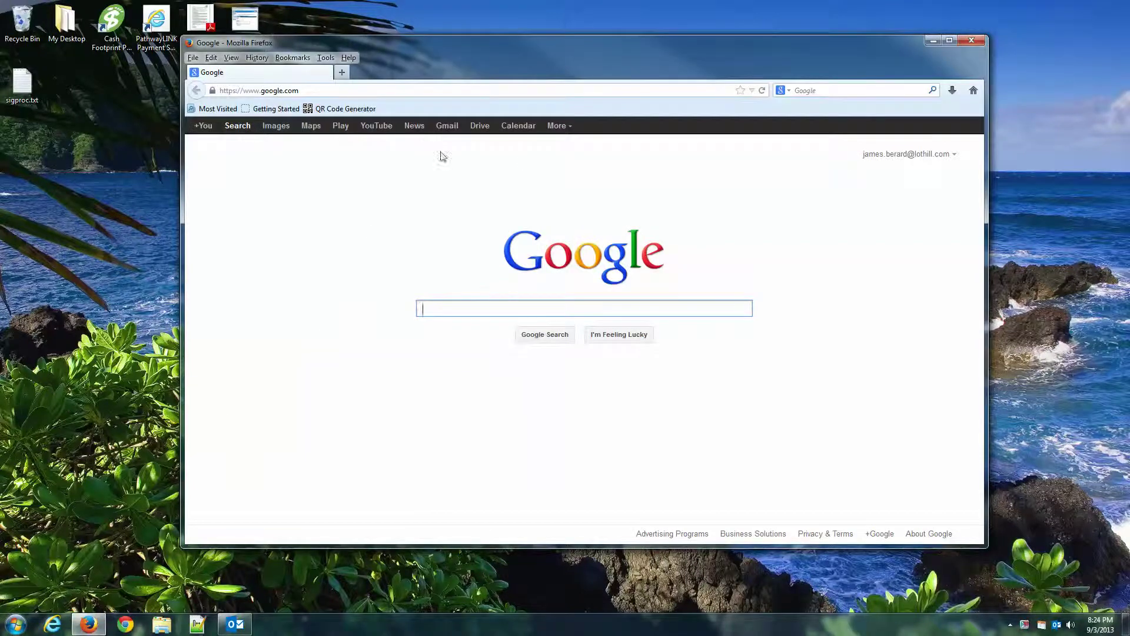
click(366, 91)
text(lothil)
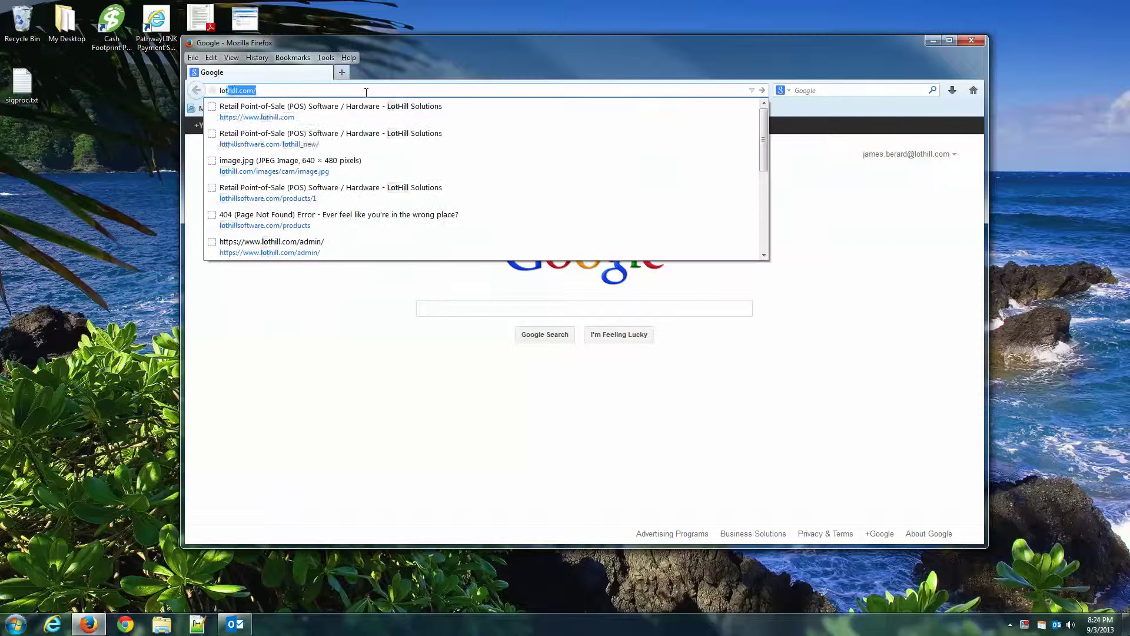
text(l)
key(Return)
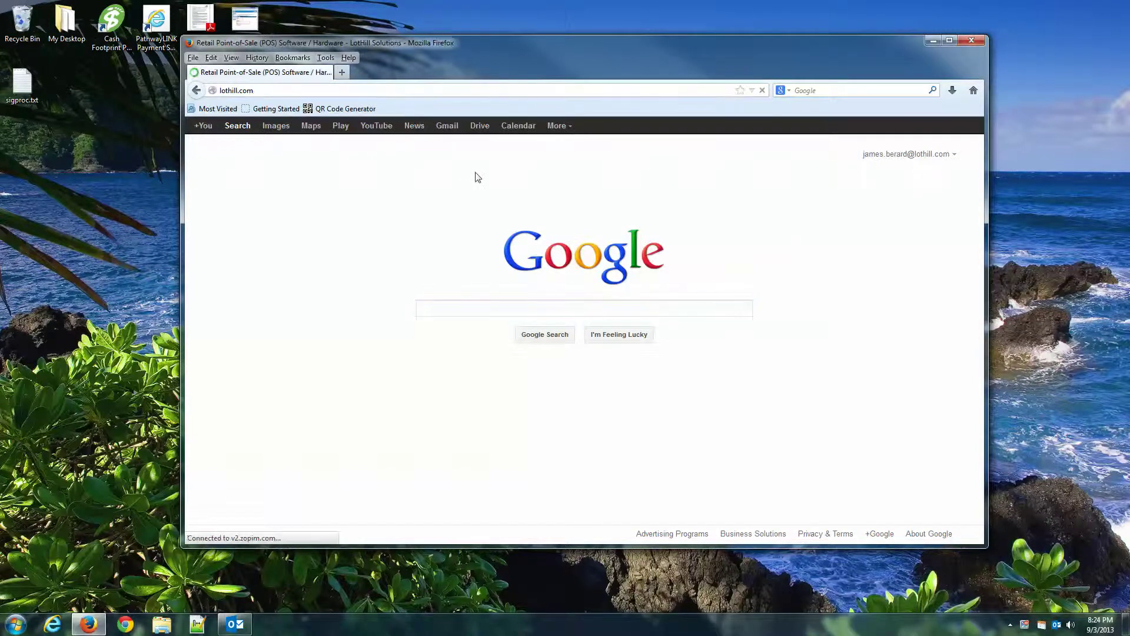
click(745, 188)
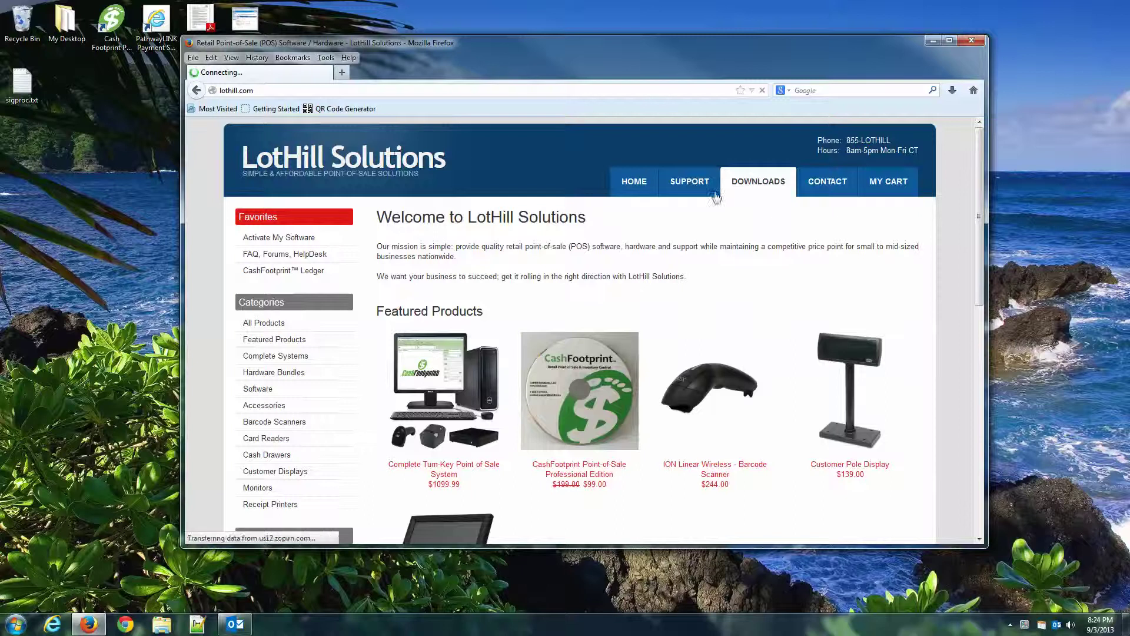
scroll(768, 315, down, 5)
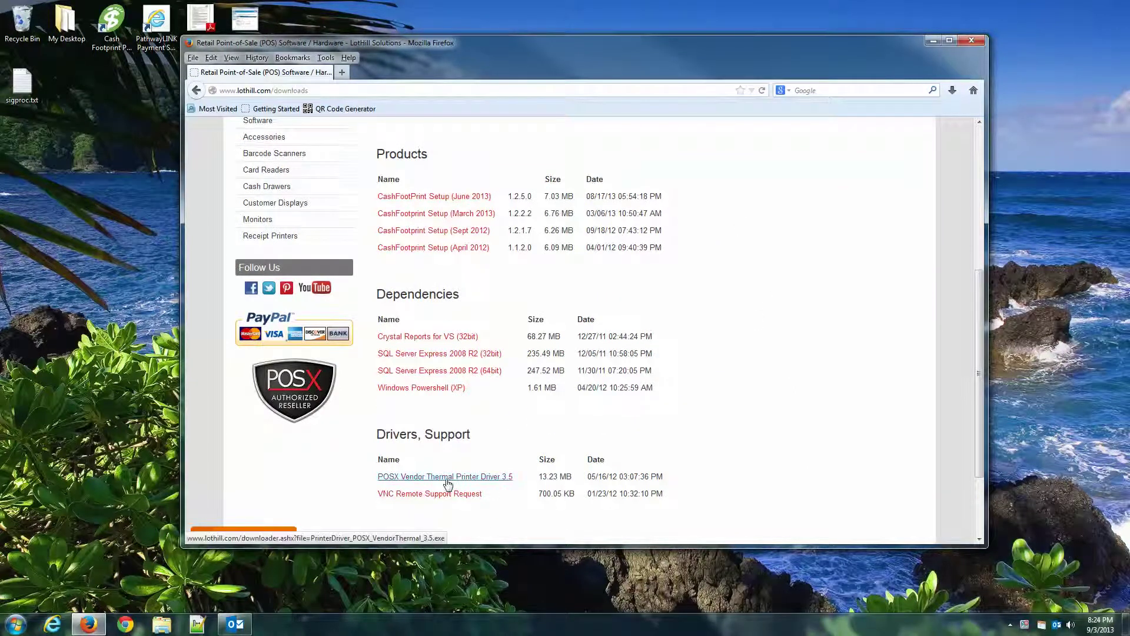
click(341, 73)
- On pos-x.com, open the ION Thermal receipt printer page and download its Windows driver, Thermal.exe
text(pos-x.com/)
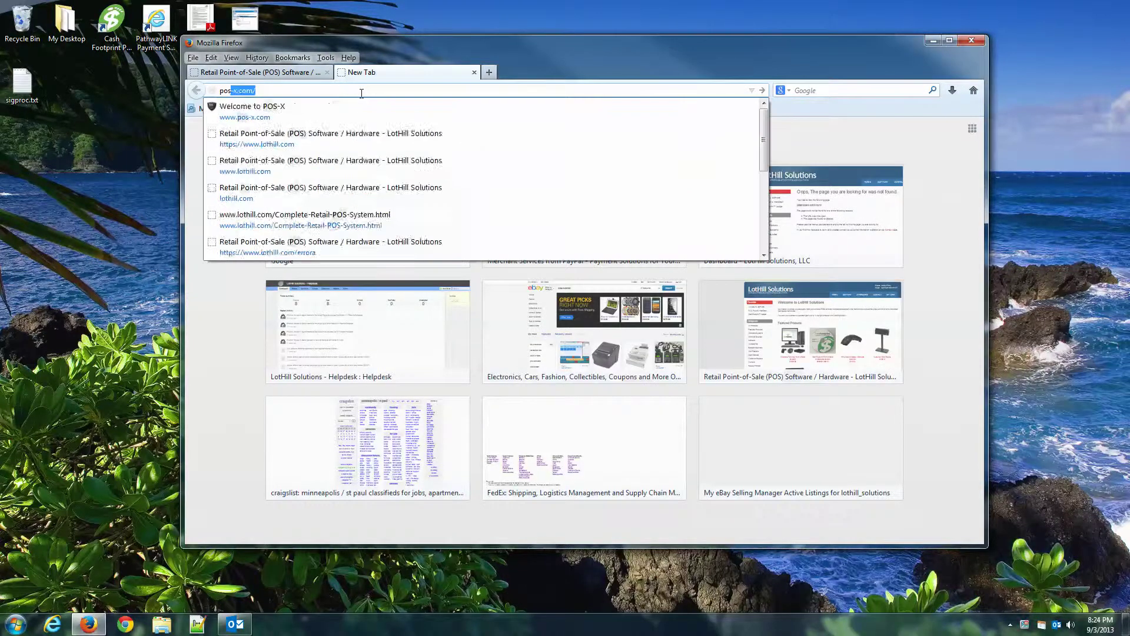
key(Return)
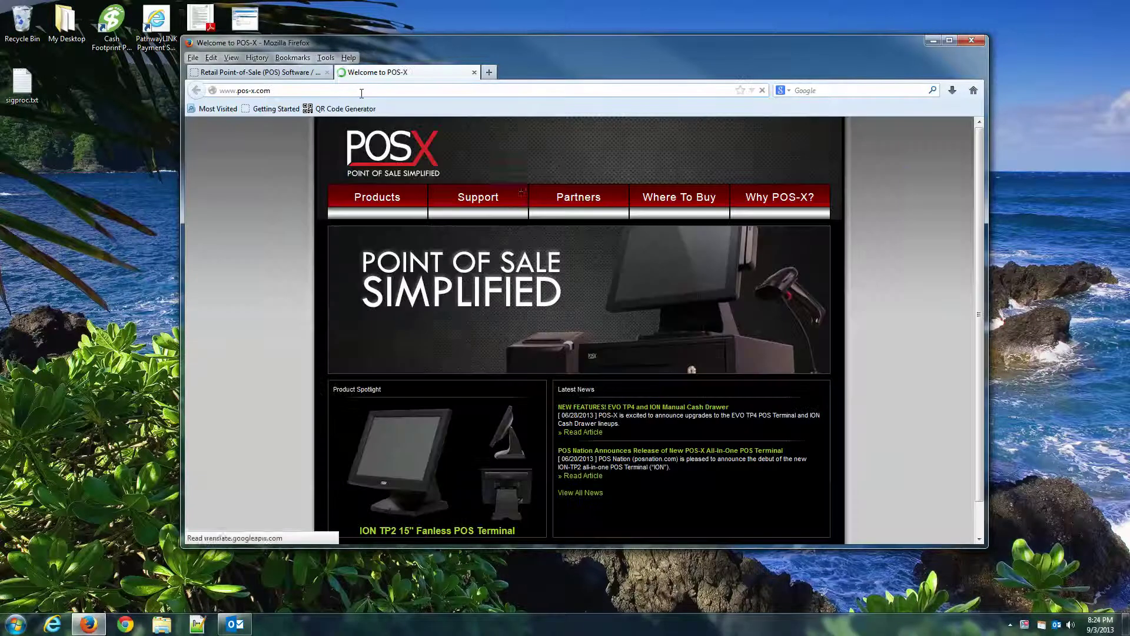
click(378, 203)
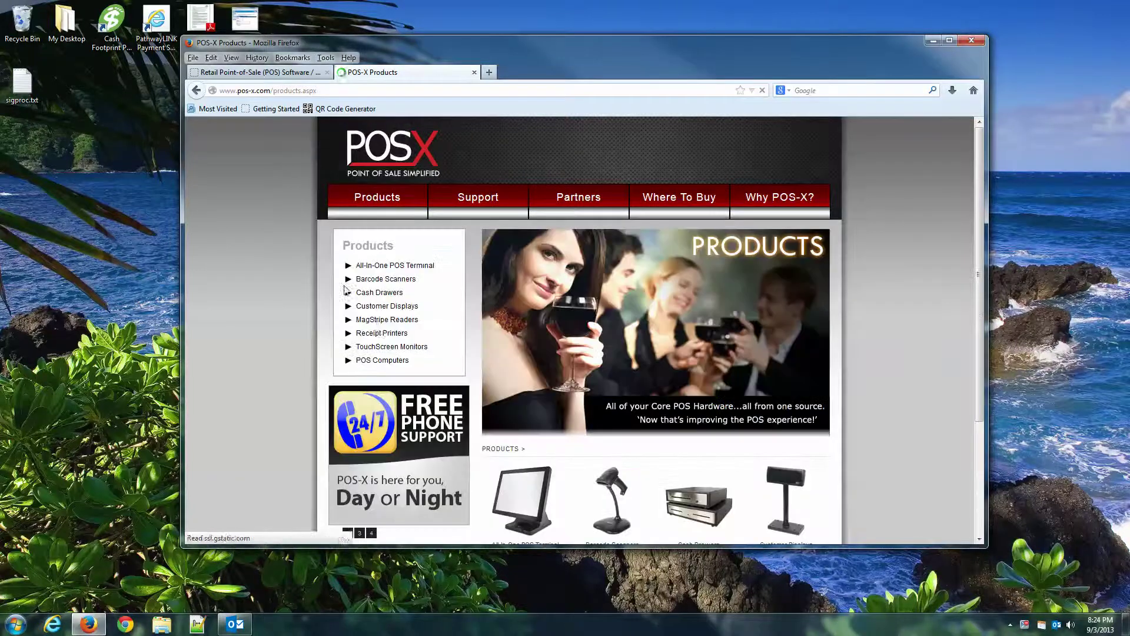
click(378, 333)
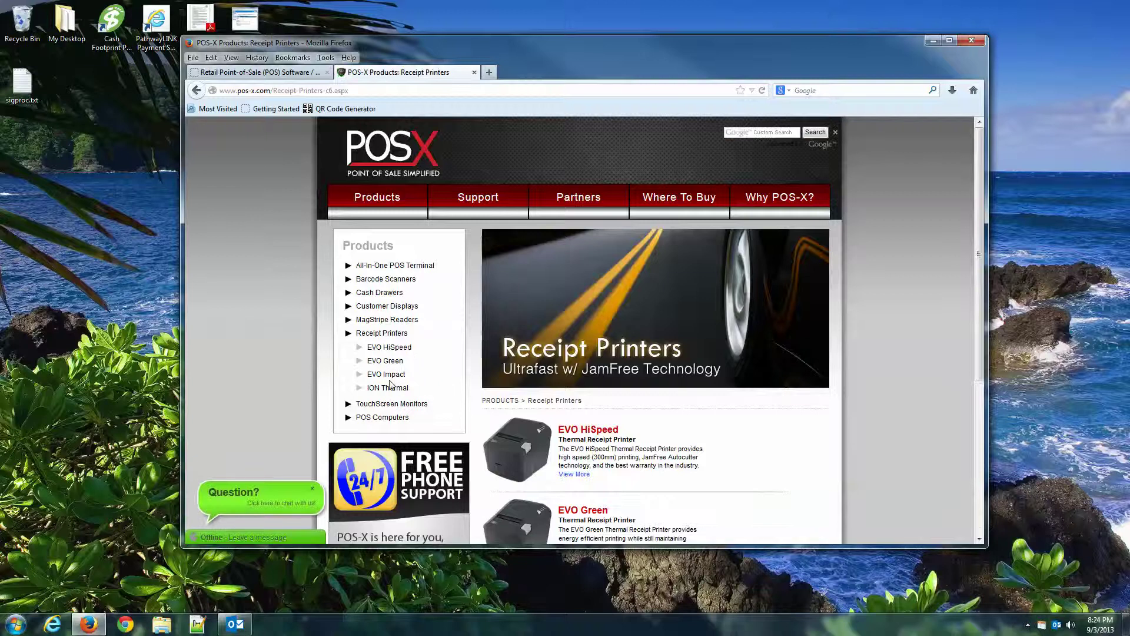
click(391, 390)
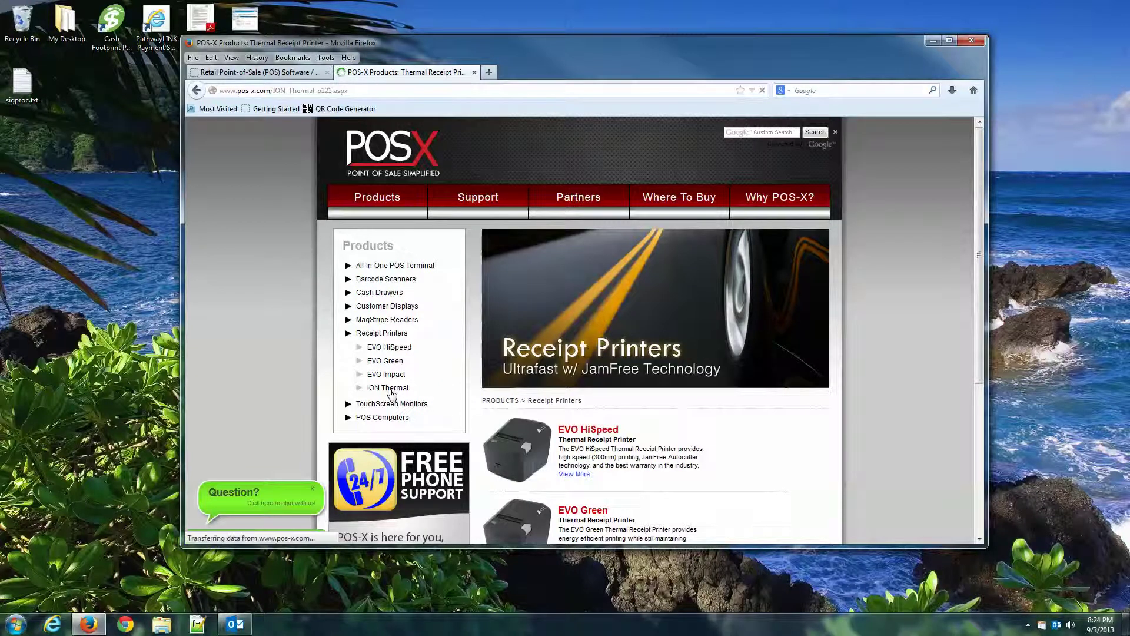
scroll(899, 351, down, 4)
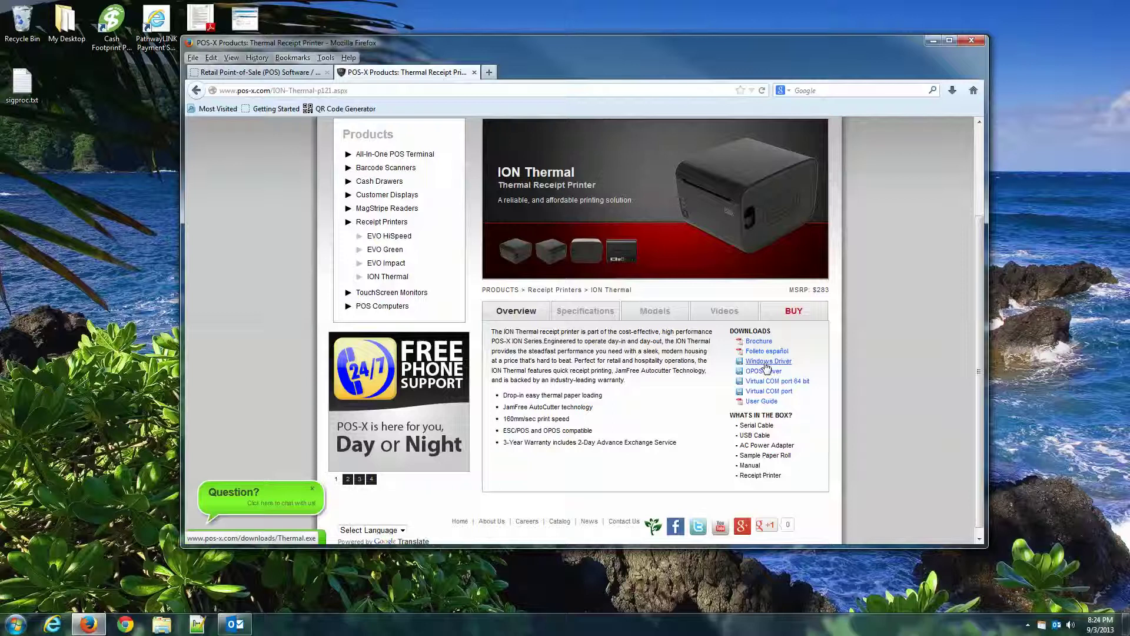
click(766, 365)
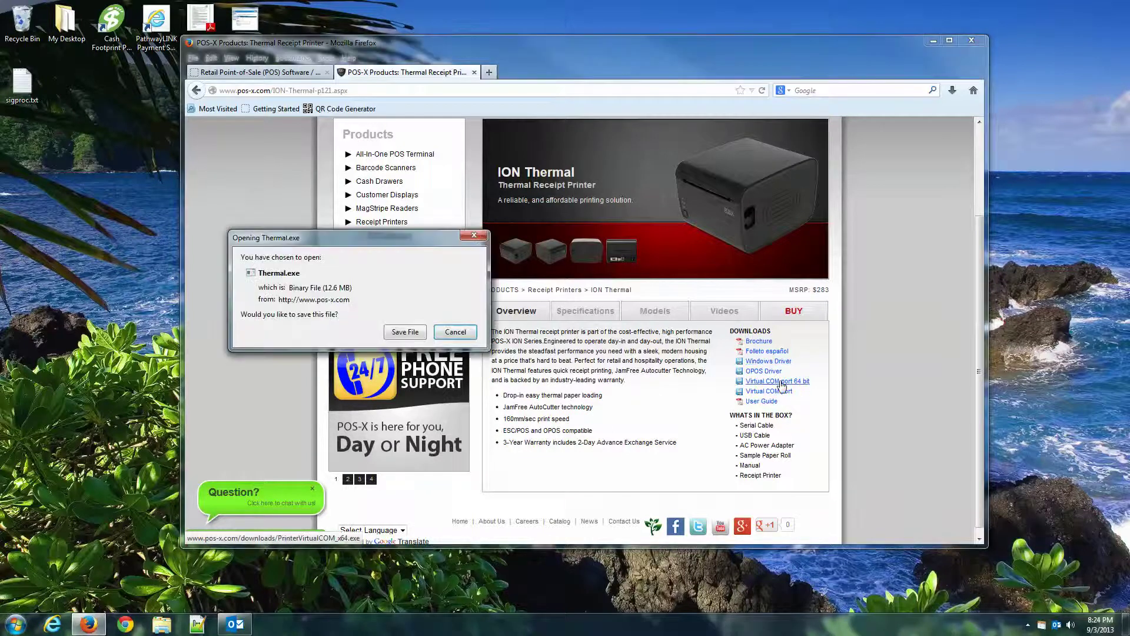
- Save Thermal.exe, then run it from the Firefox downloads Library
click(405, 332)
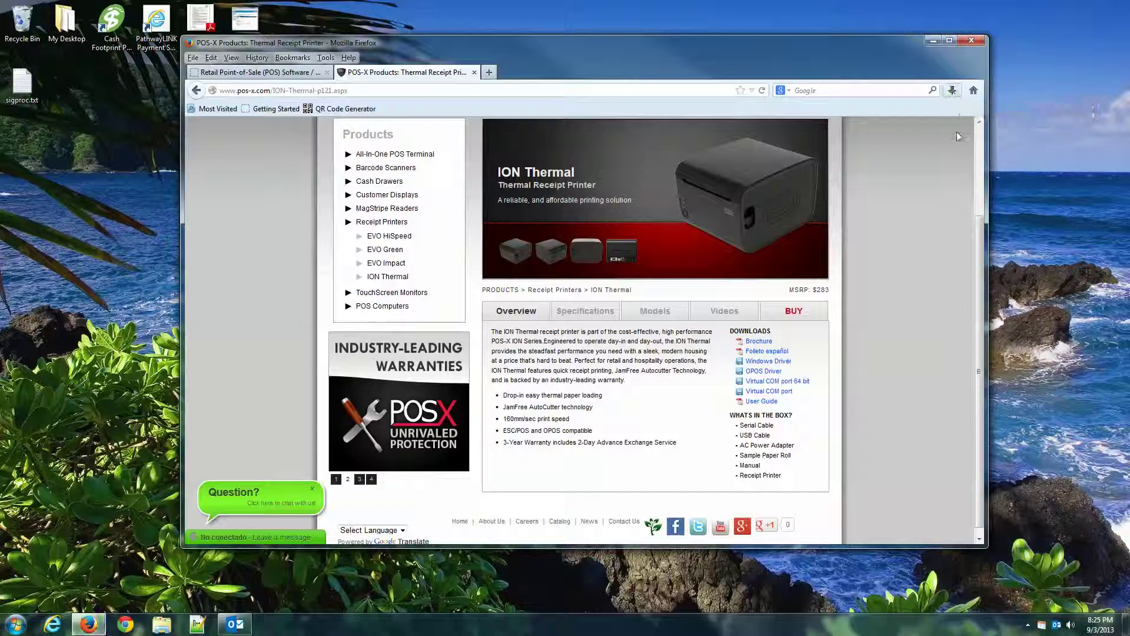
click(954, 93)
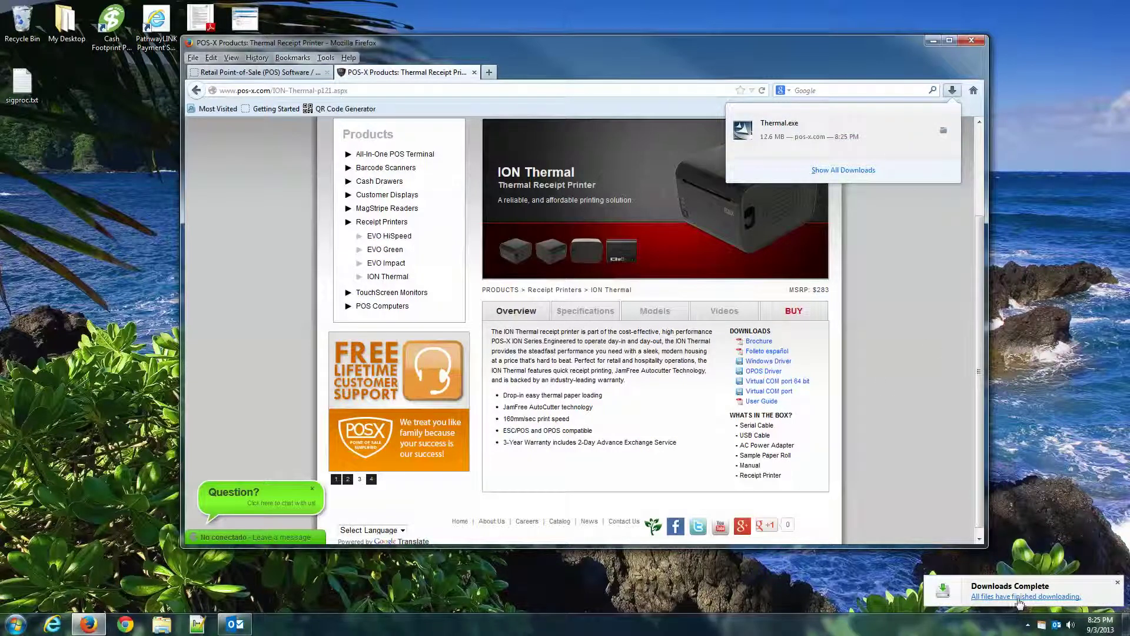
click(1020, 596)
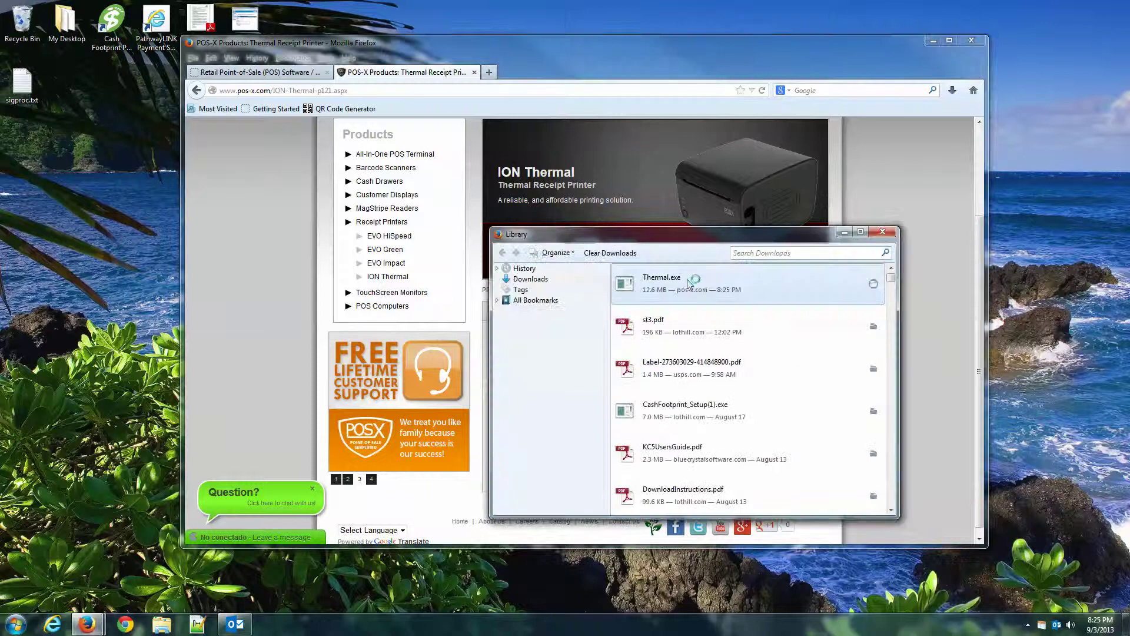
double_click(692, 286)
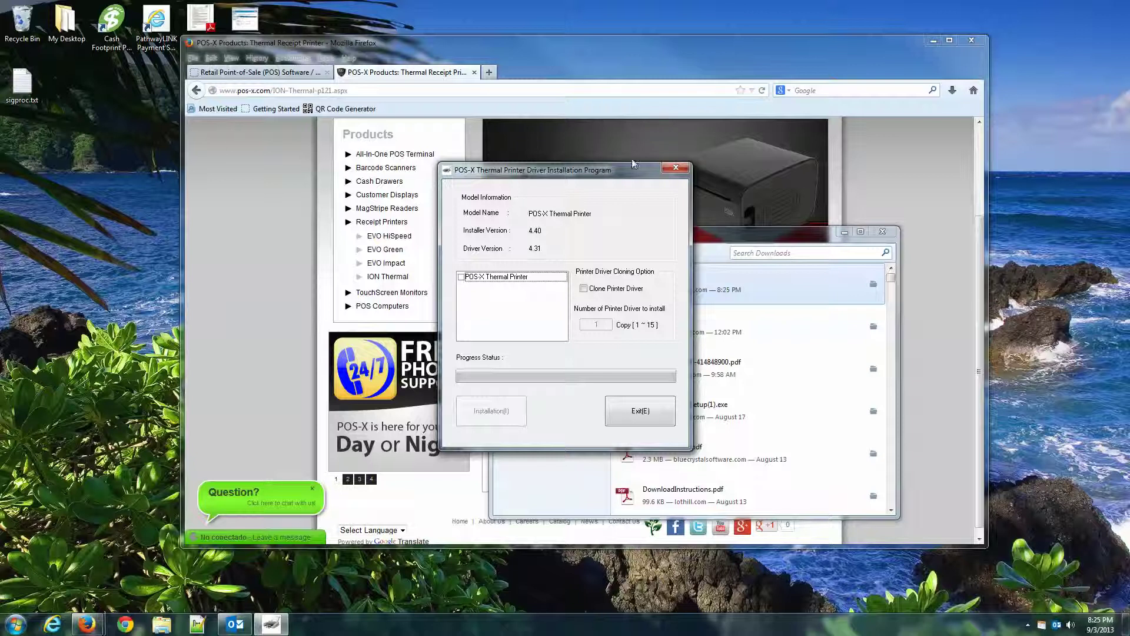
- Install the POS-X Thermal Printer driver for Windows 7 on printer port LPT1
click(930, 43)
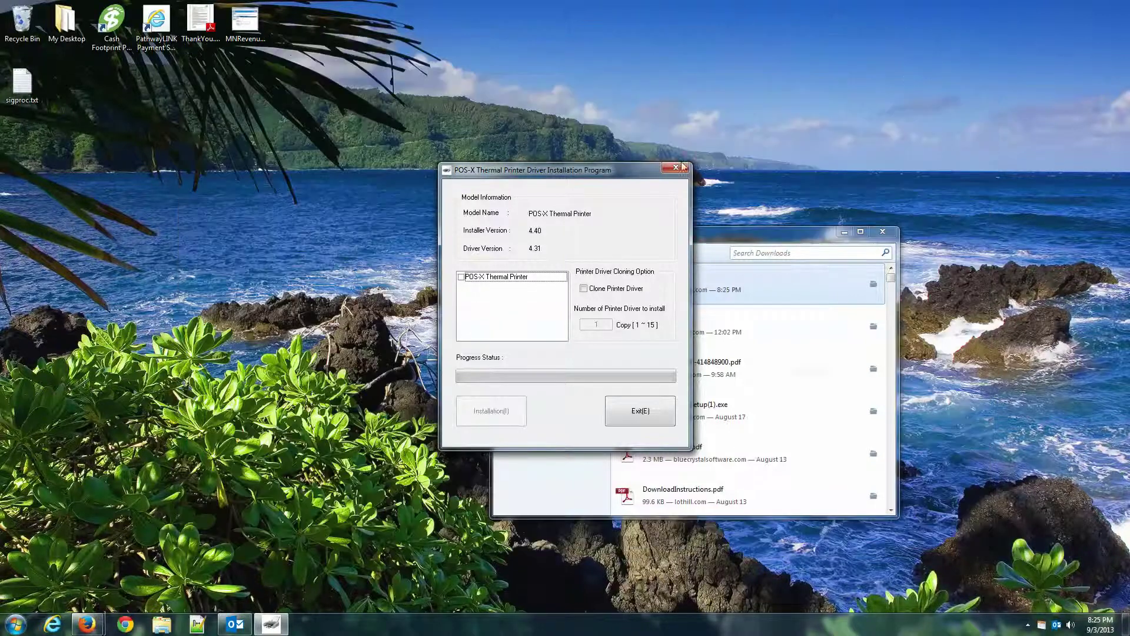
click(462, 277)
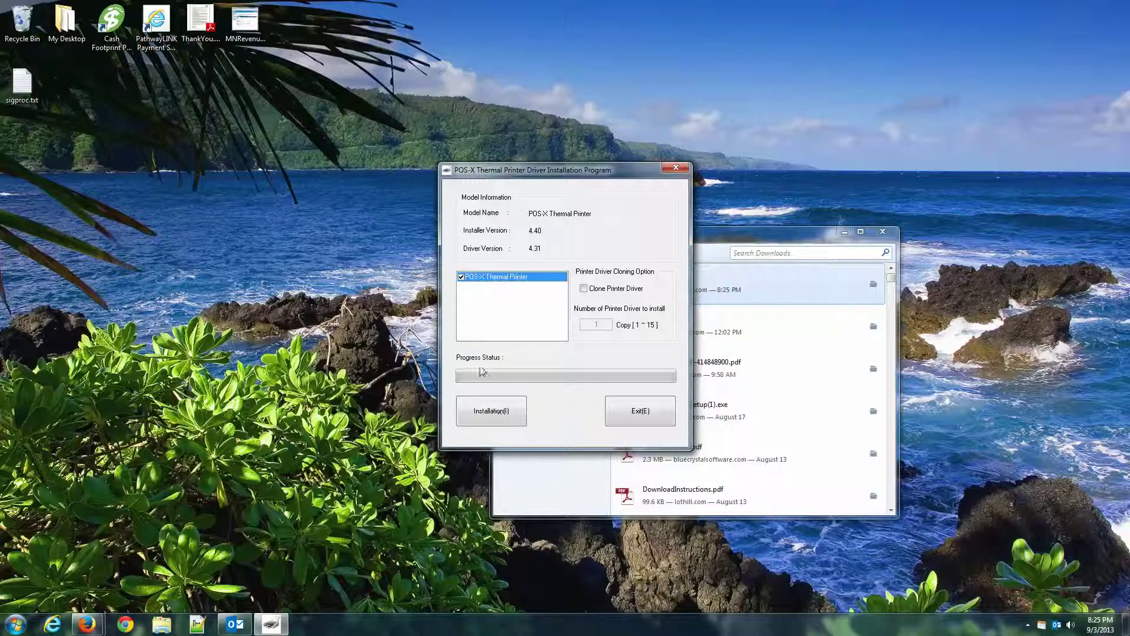
click(499, 417)
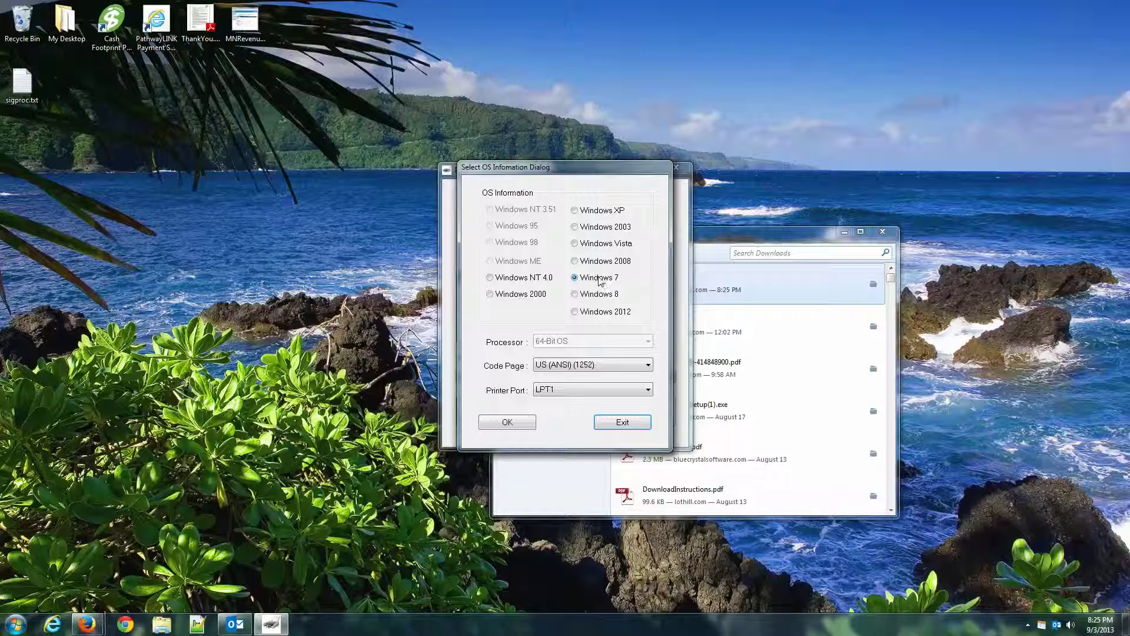
click(612, 390)
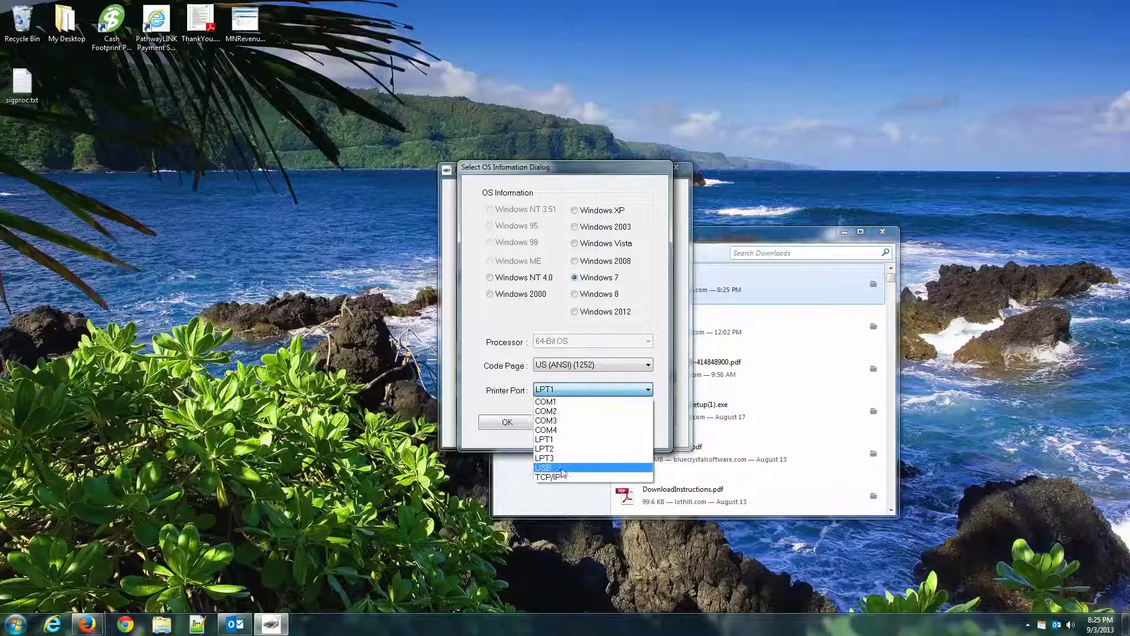
click(563, 469)
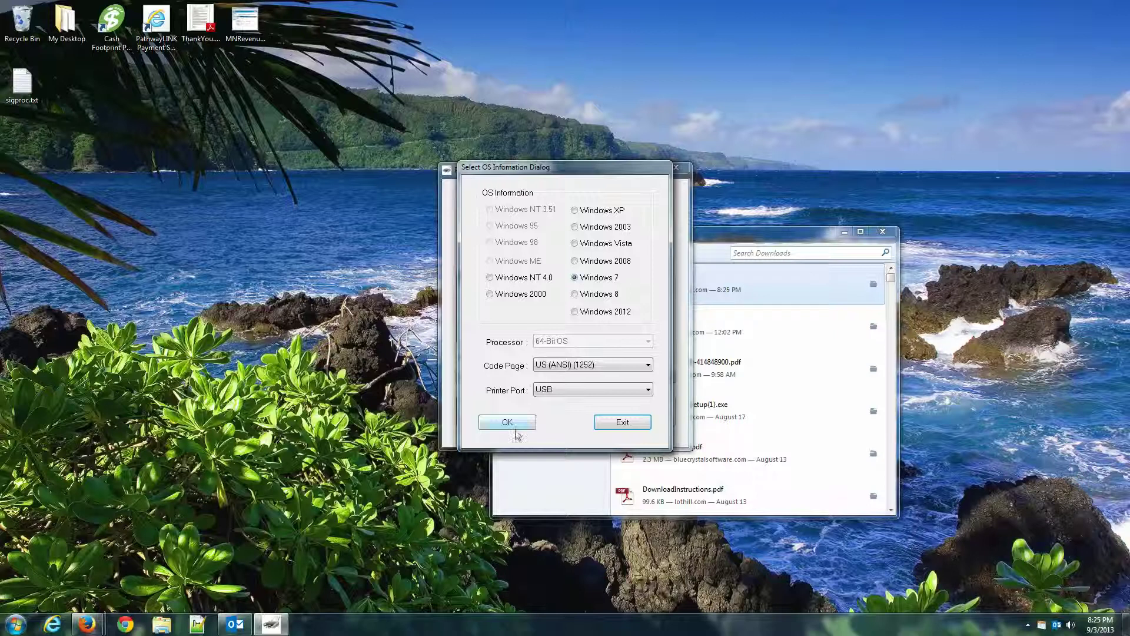
click(573, 397)
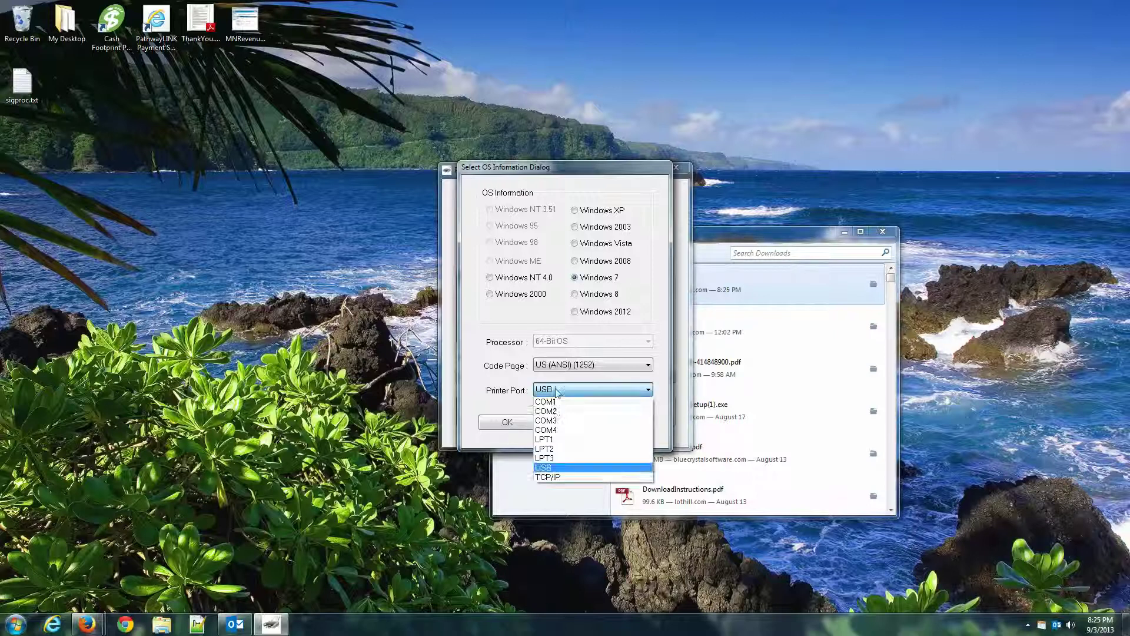
click(553, 440)
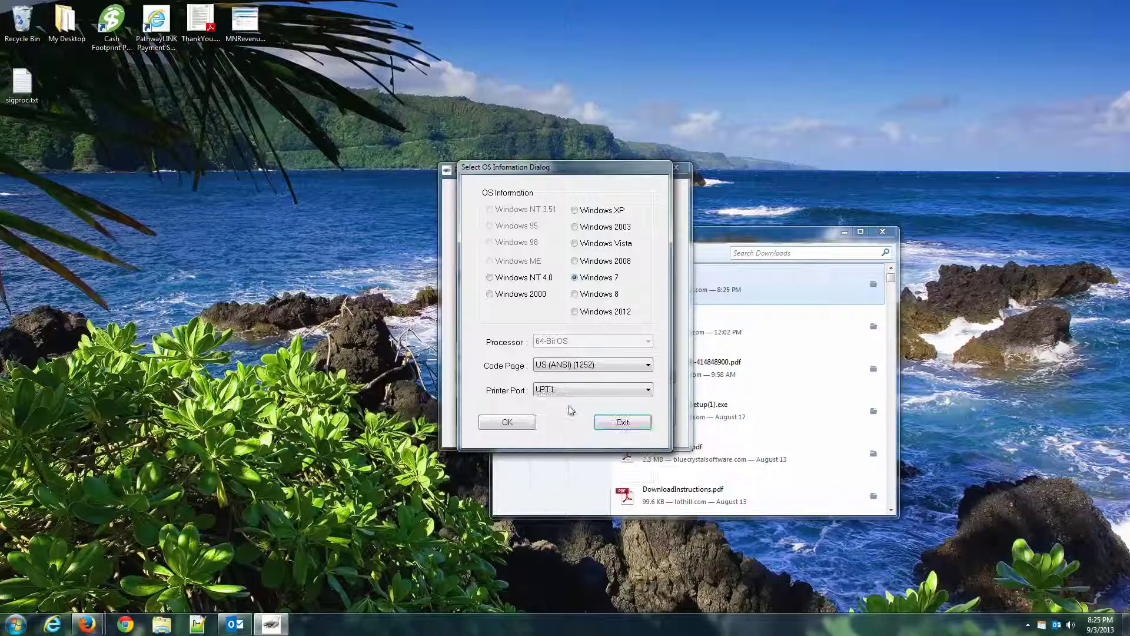
click(510, 421)
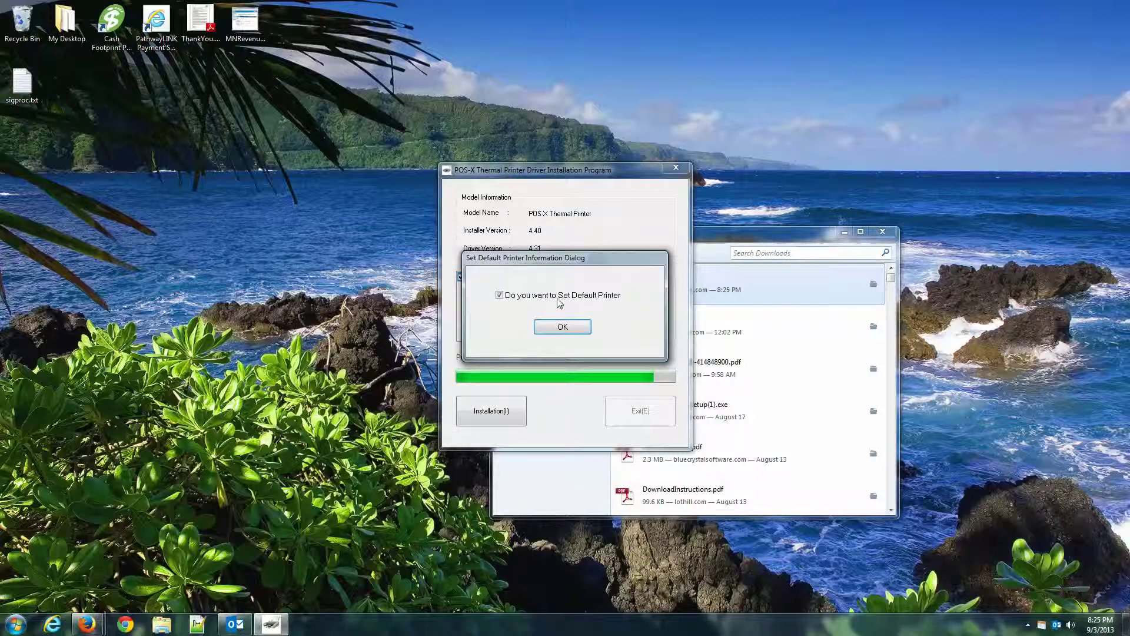
- Finish the installer without setting a default printer or rebooting, and close the downloads Library
click(558, 296)
click(563, 328)
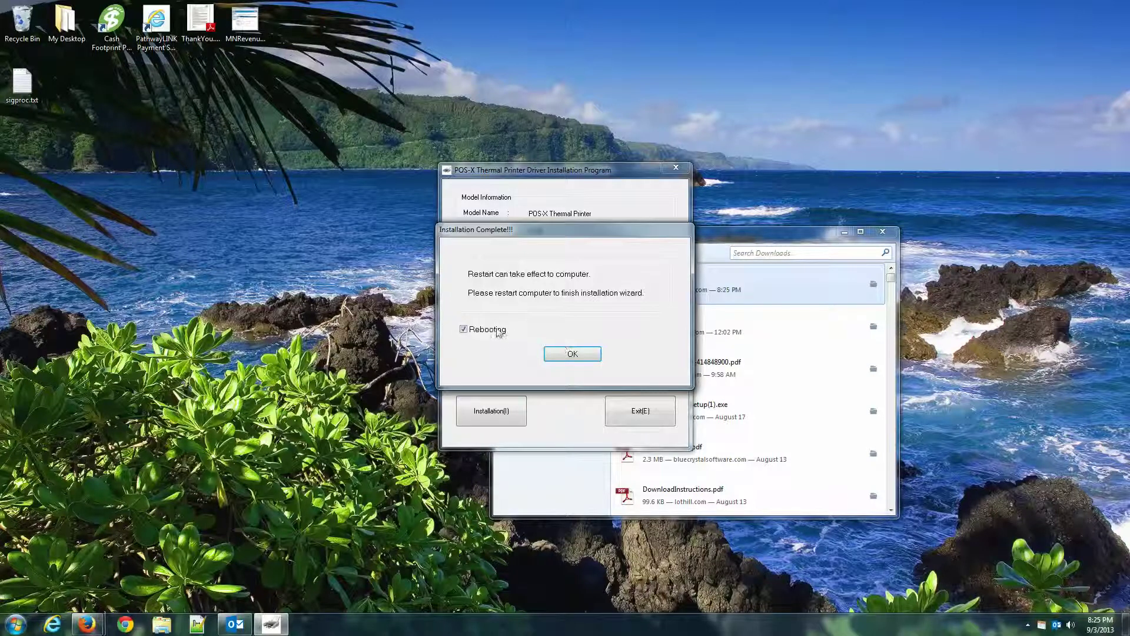
click(497, 332)
click(572, 353)
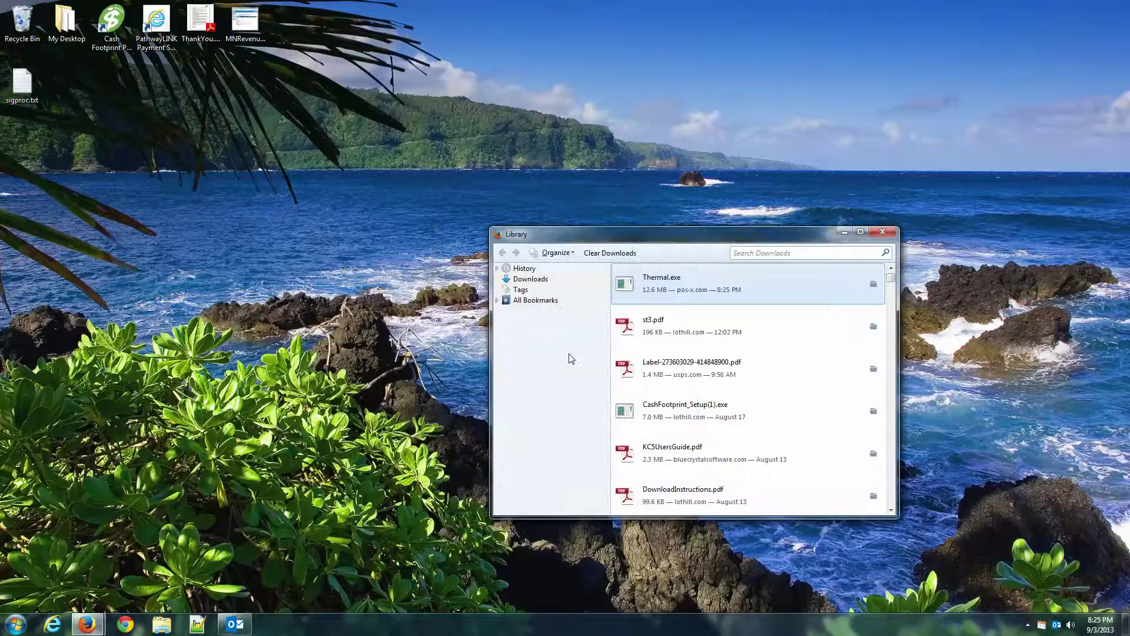
click(883, 231)
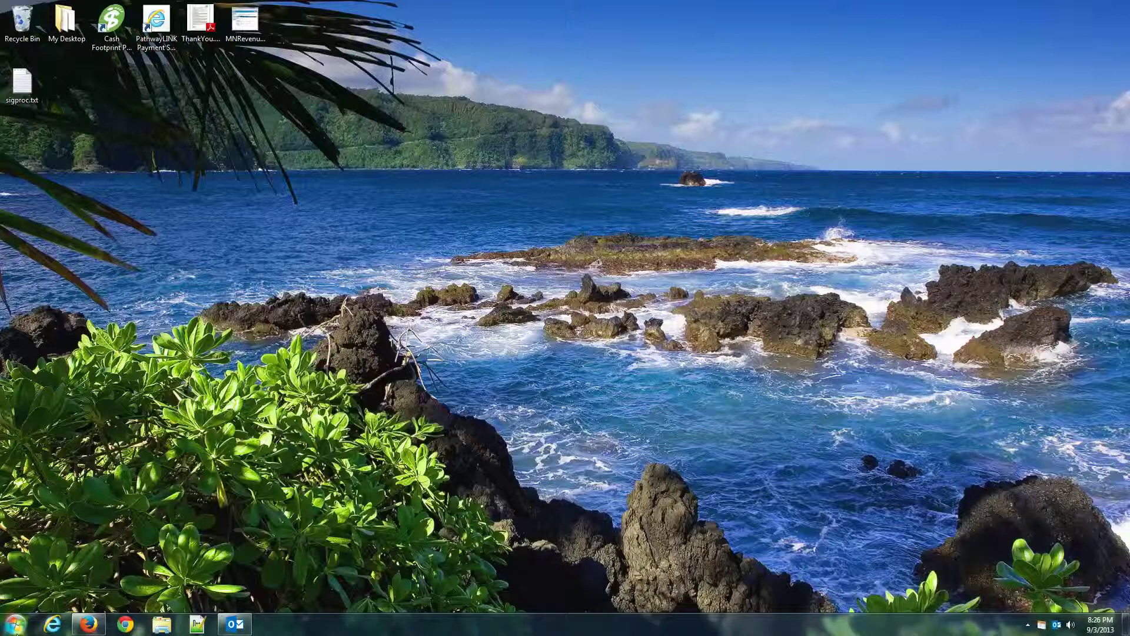
click(16, 625)
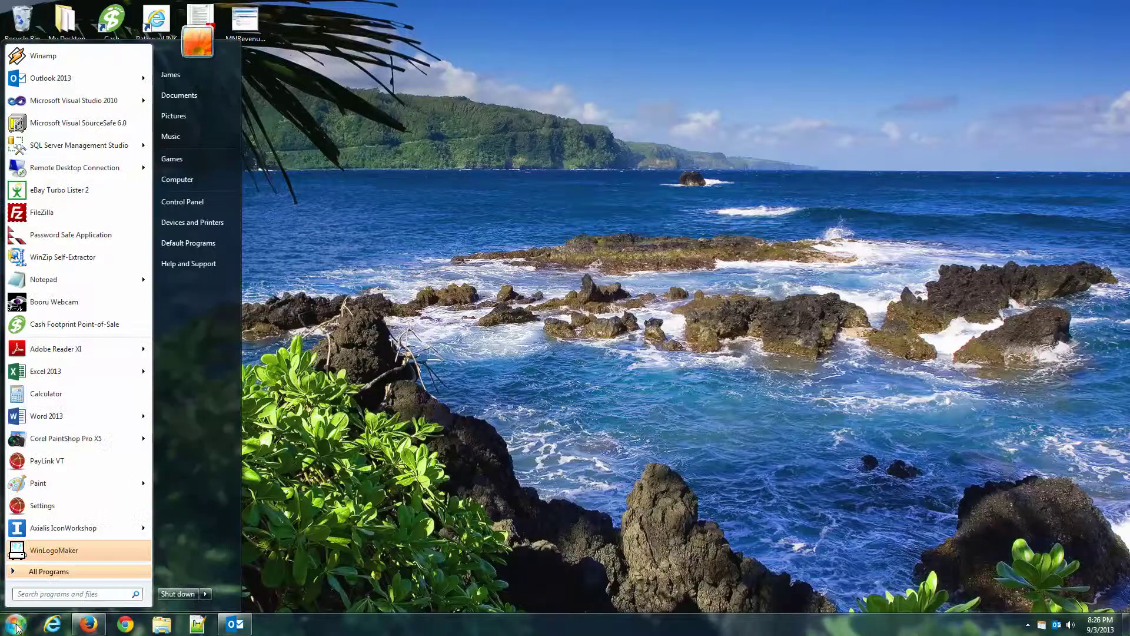
- In the POS-X Thermal Printer's properties, change its port from LPT1 to USB001 and apply
click(193, 222)
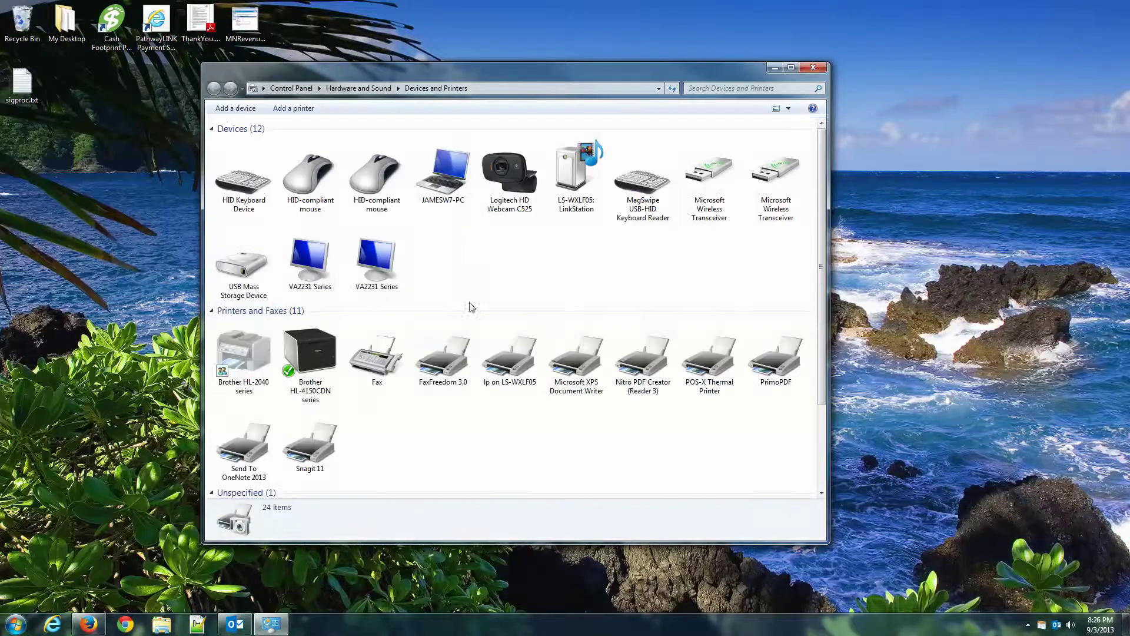
click(713, 371)
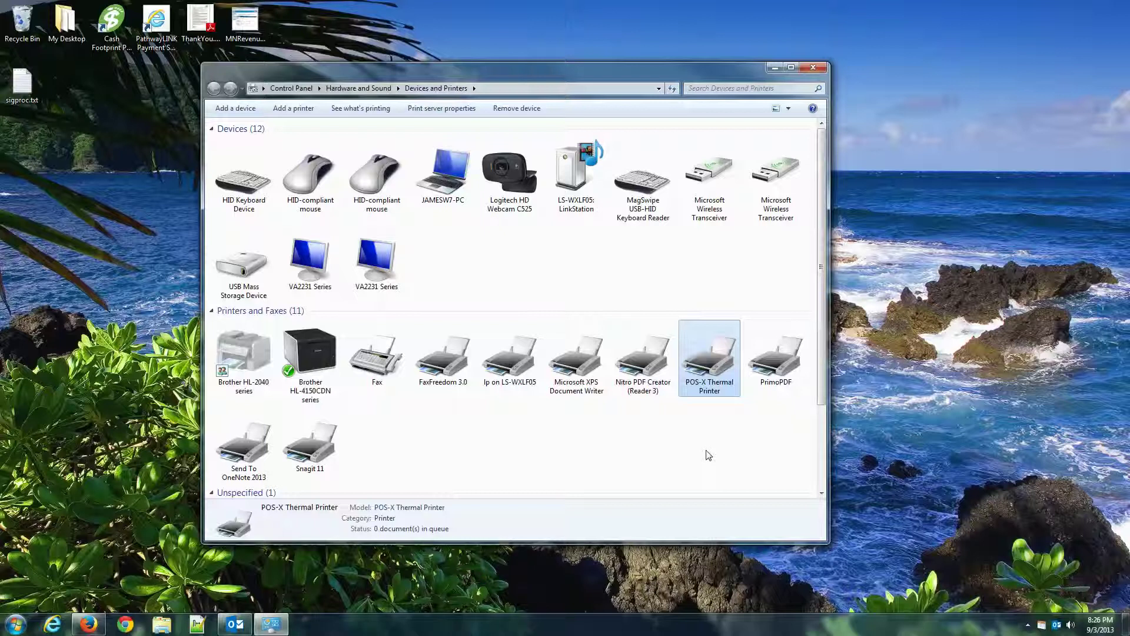
right_click(700, 368)
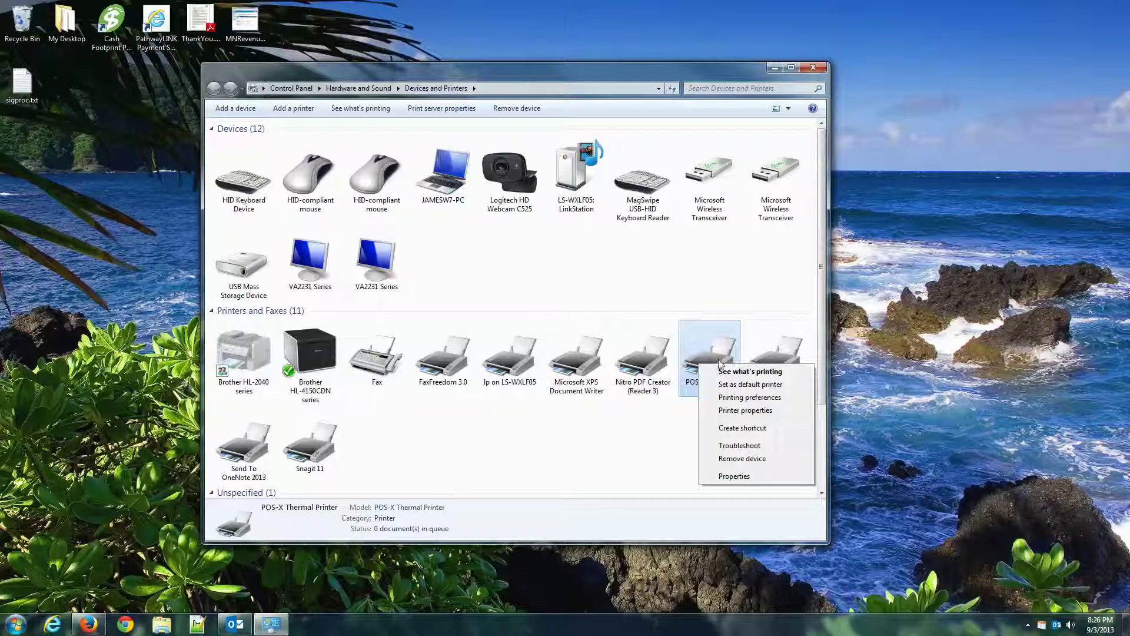
click(743, 411)
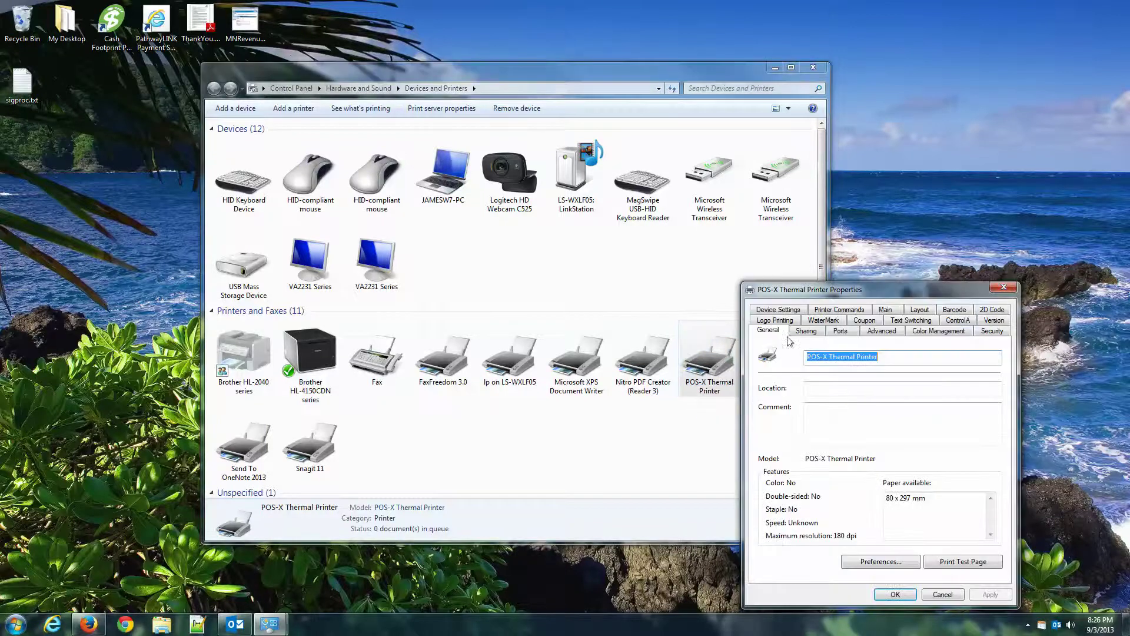
drag(850, 289, 570, 193)
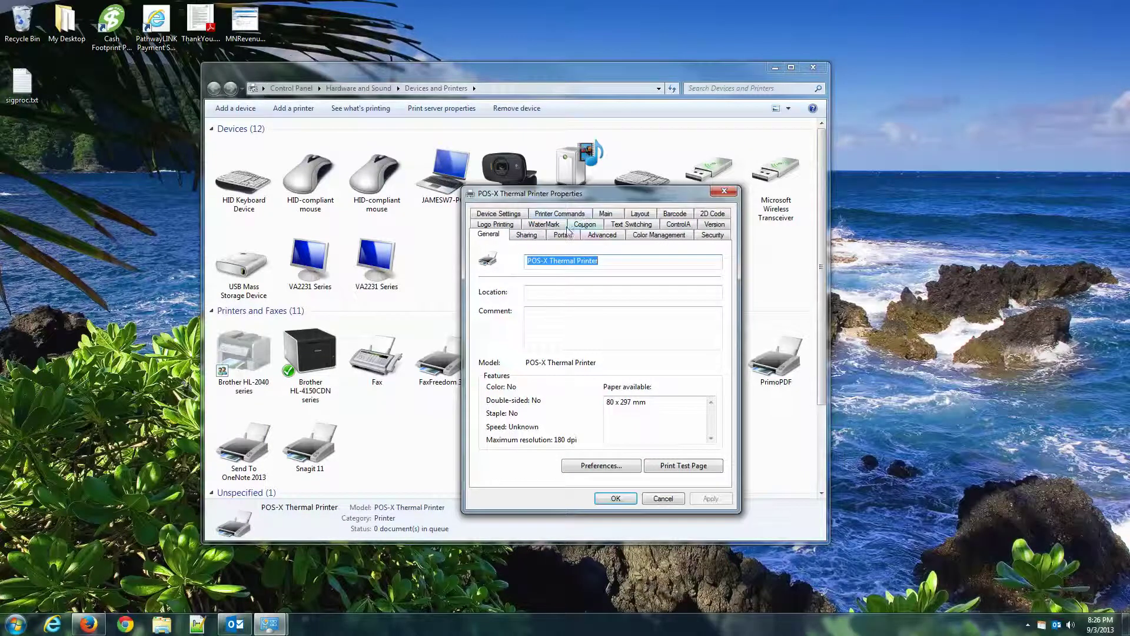
click(561, 235)
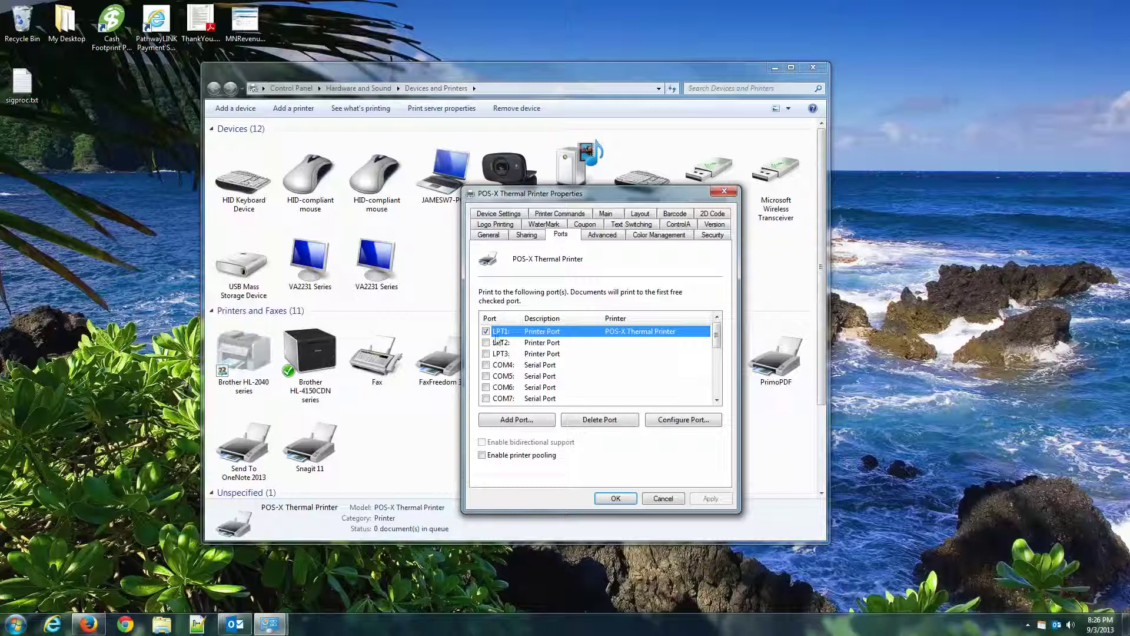
scroll(719, 336, down, 2)
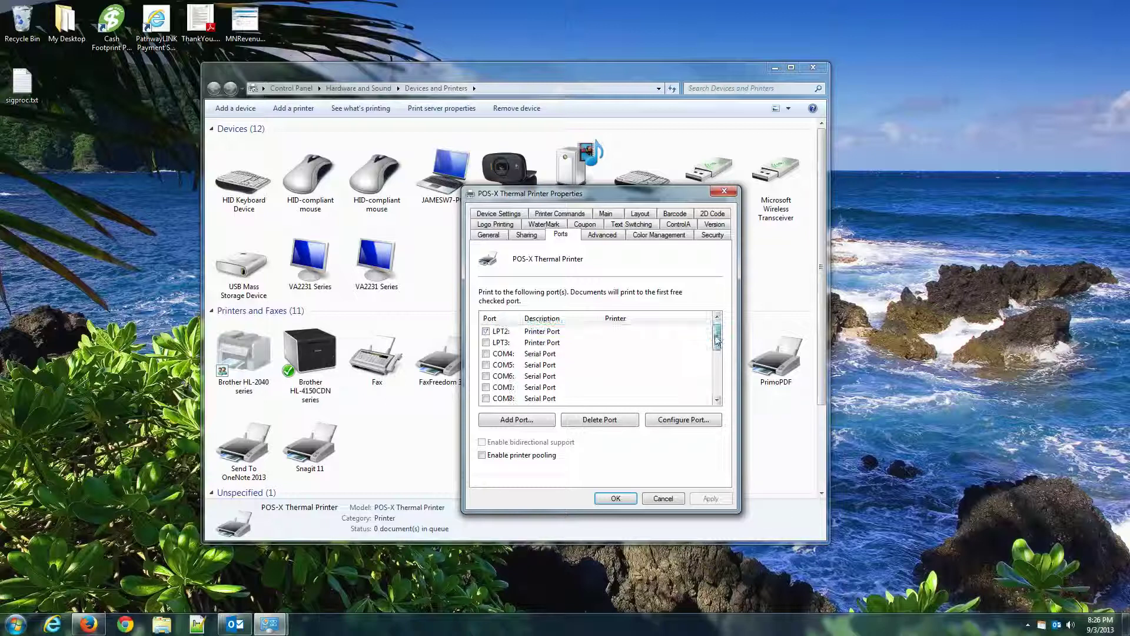
click(486, 365)
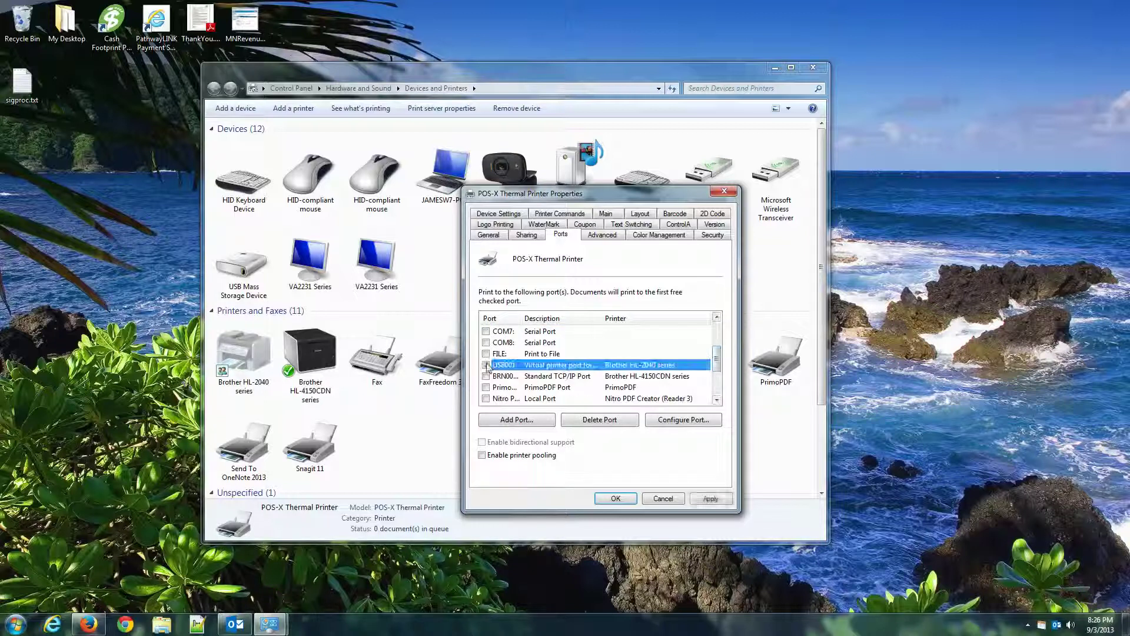
click(710, 499)
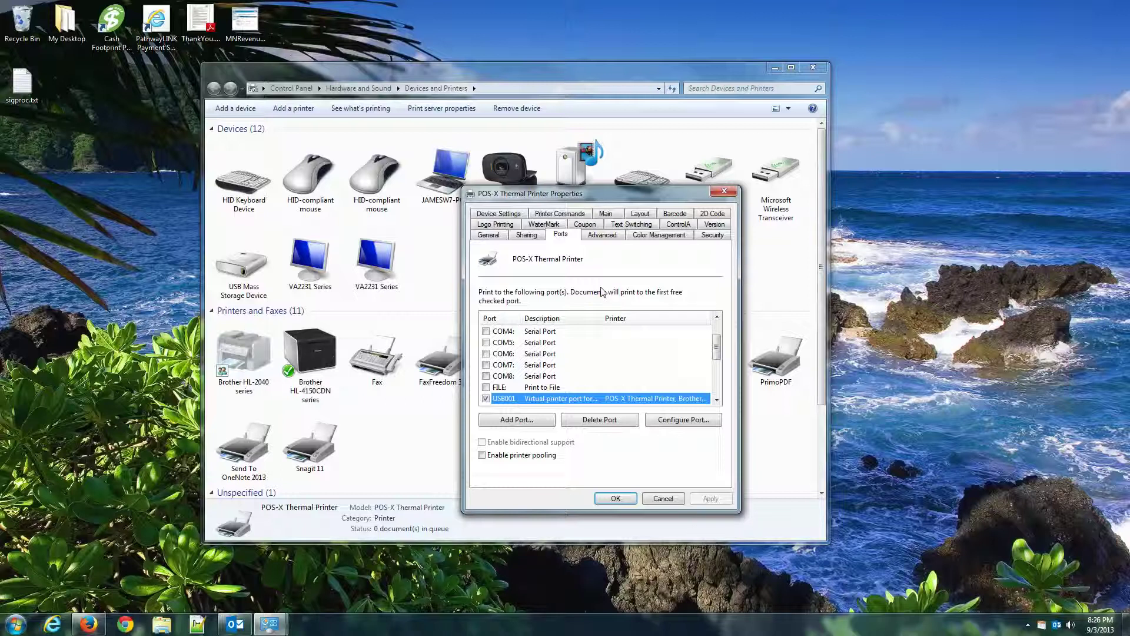
- Turn off Open Cash Drawer #1 in the printer commands, save, and close Devices and Printers
click(567, 214)
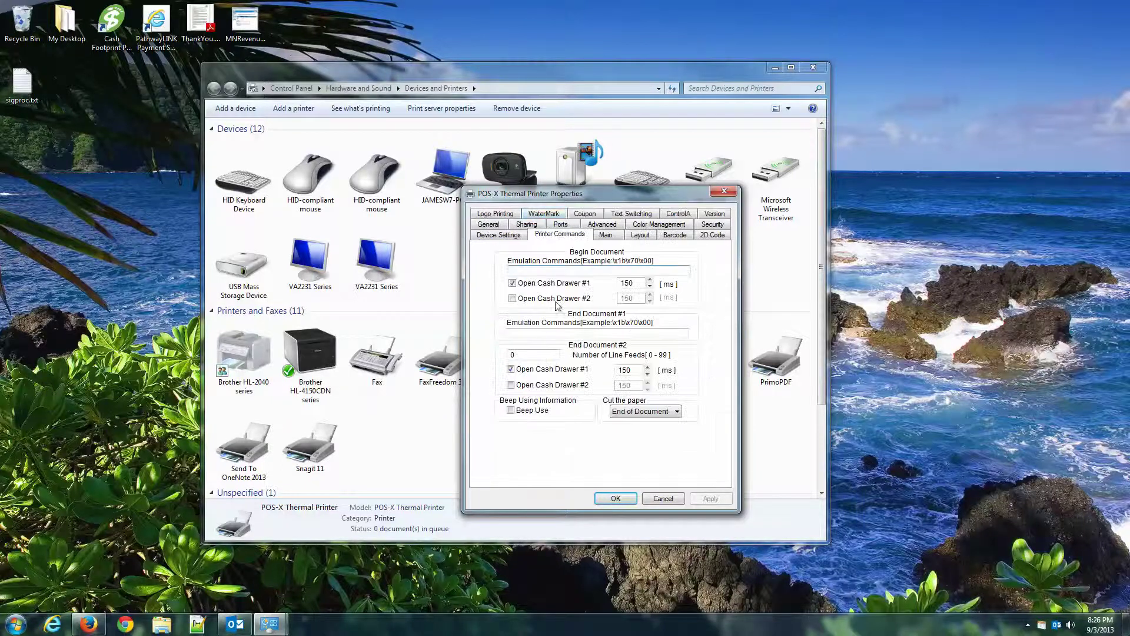
click(552, 370)
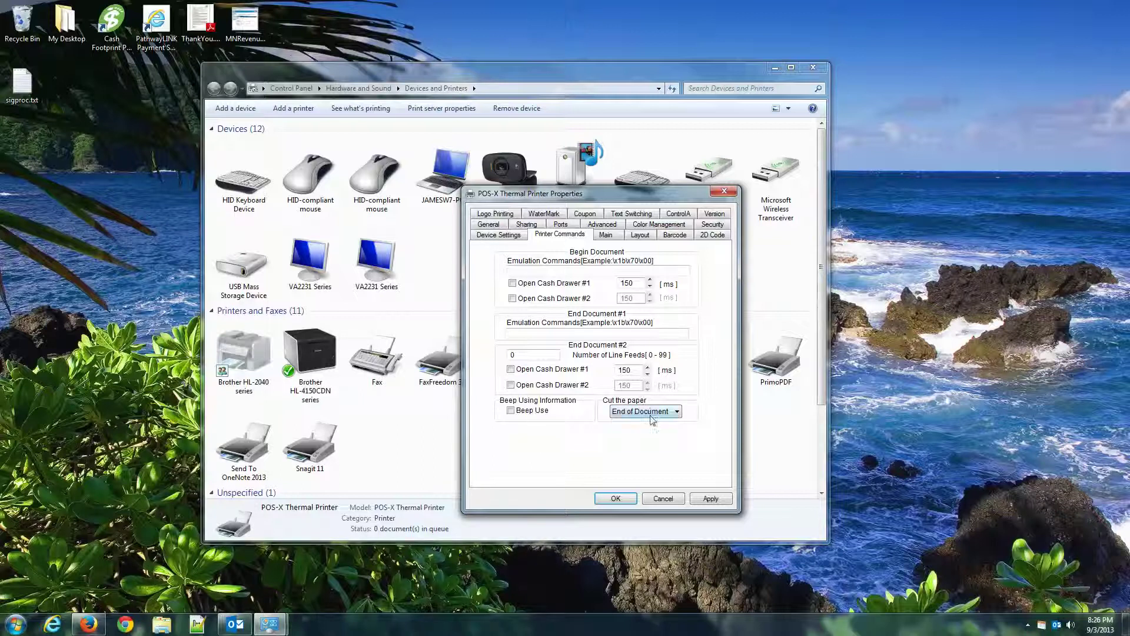
click(709, 500)
click(616, 499)
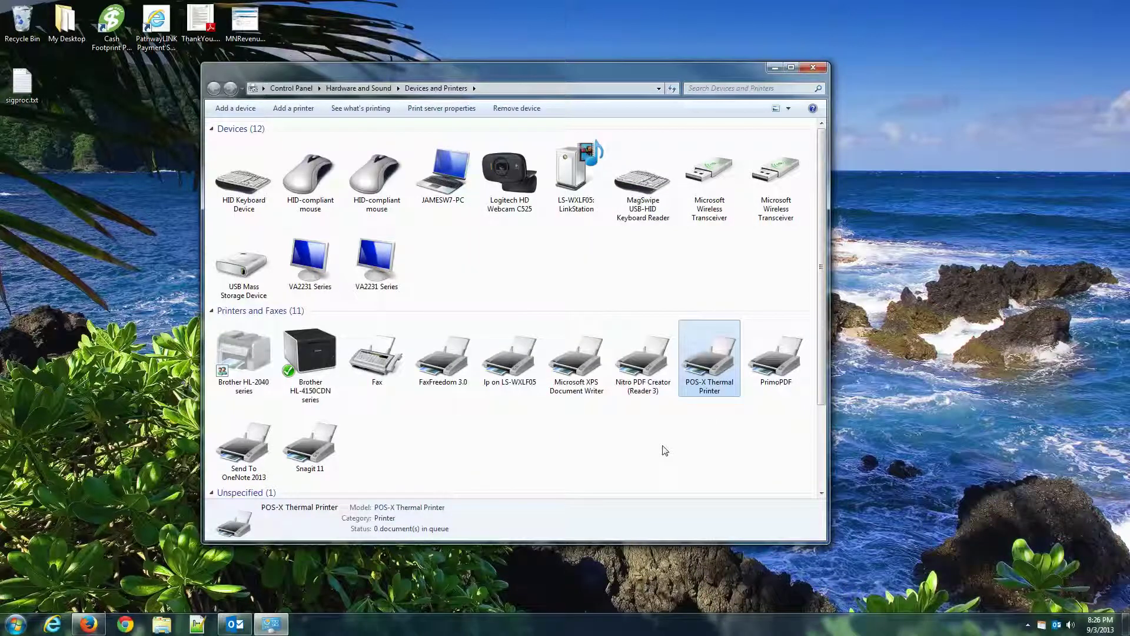
click(814, 68)
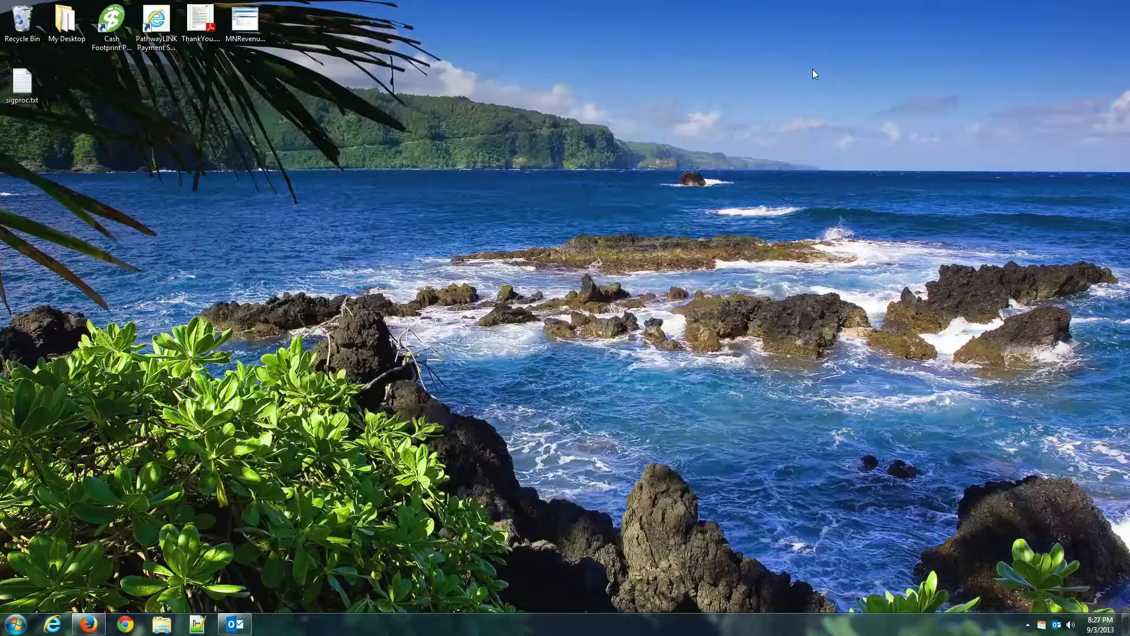
- Launch CashFootprint, log in as Manager, and open Tools > Options
click(115, 27)
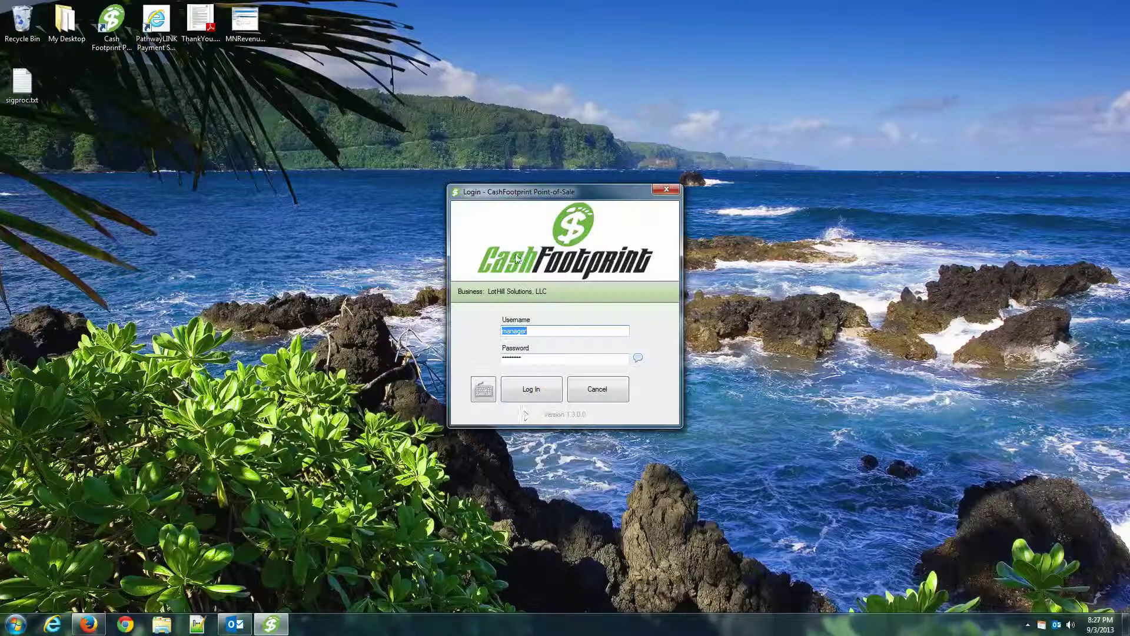
click(532, 387)
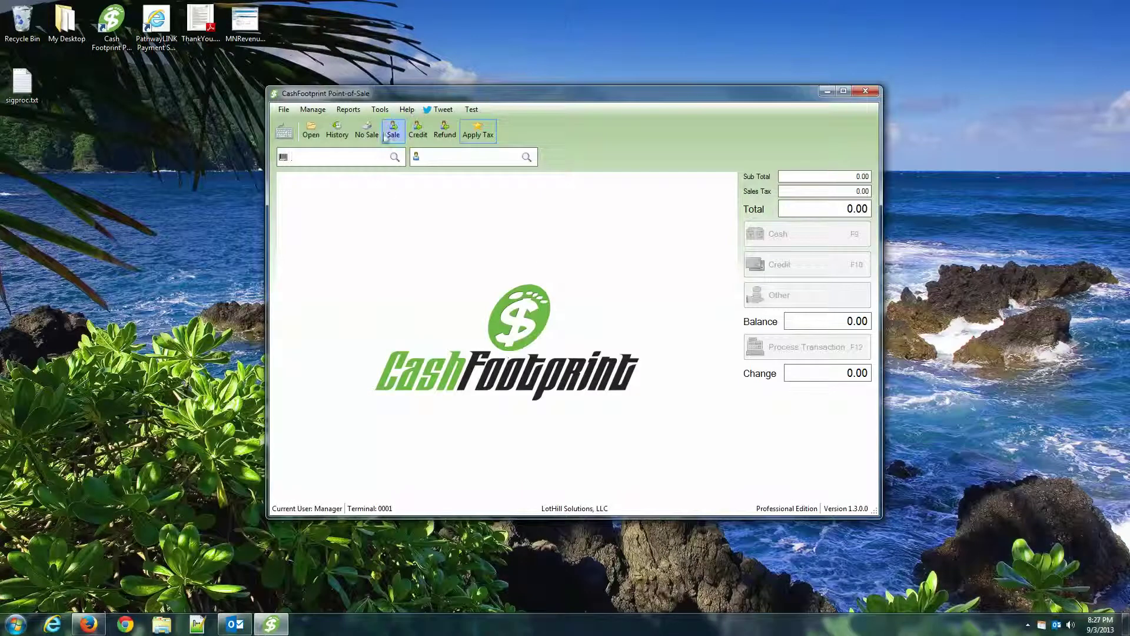
click(380, 112)
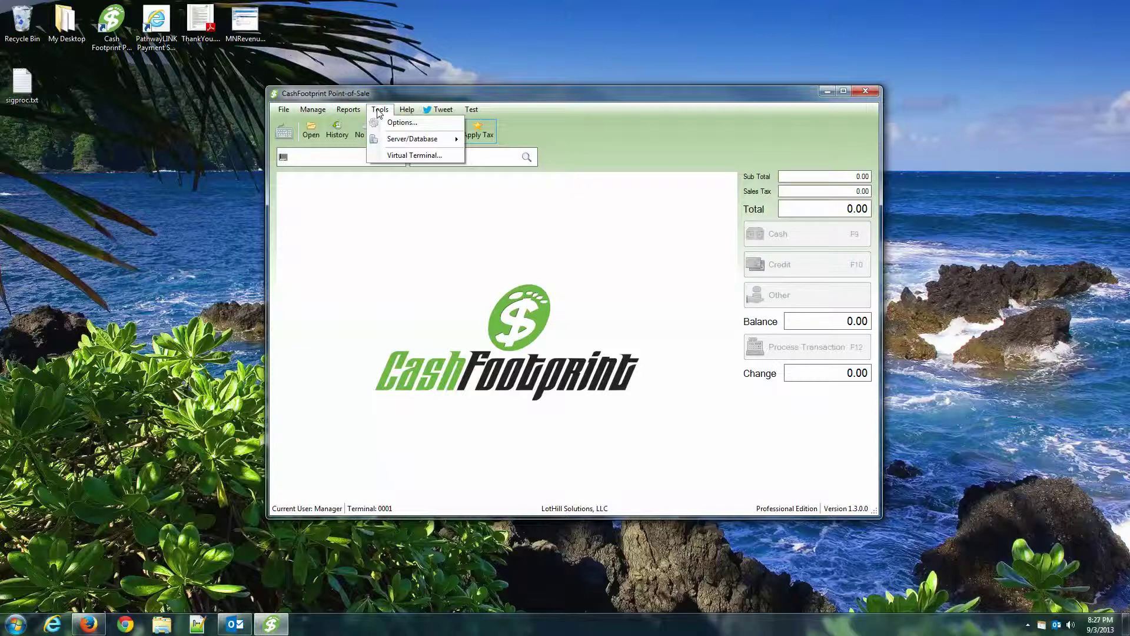
click(403, 122)
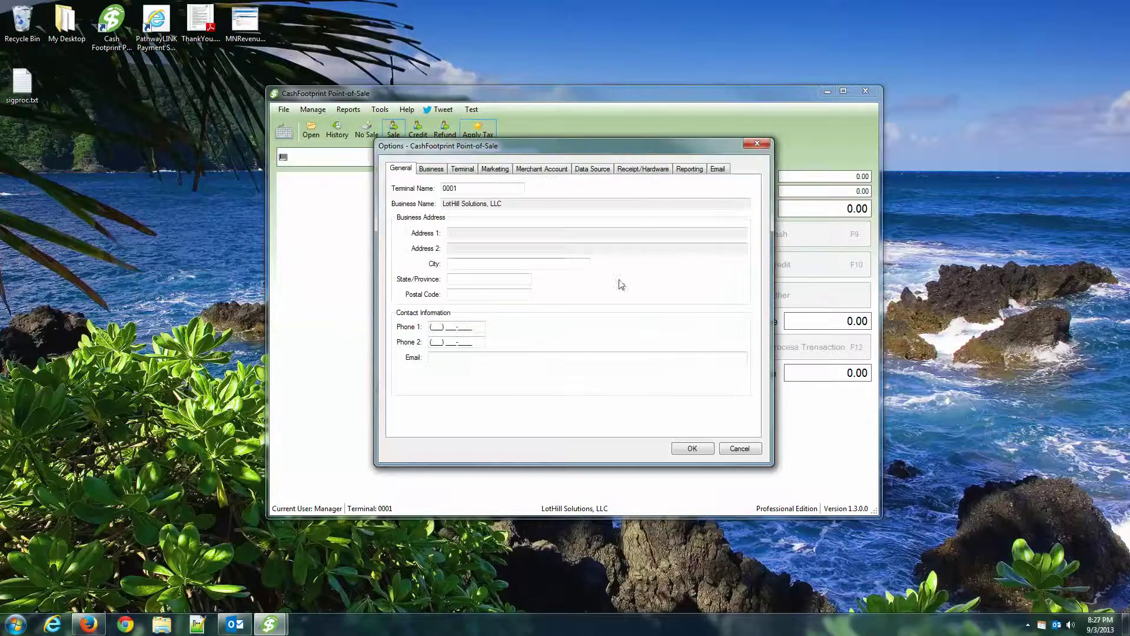
- Under Receipt/Hardware > Printer/Drawer, keep the POSX or EPSON Windows Driver and select POS-X Thermal Printer
click(640, 172)
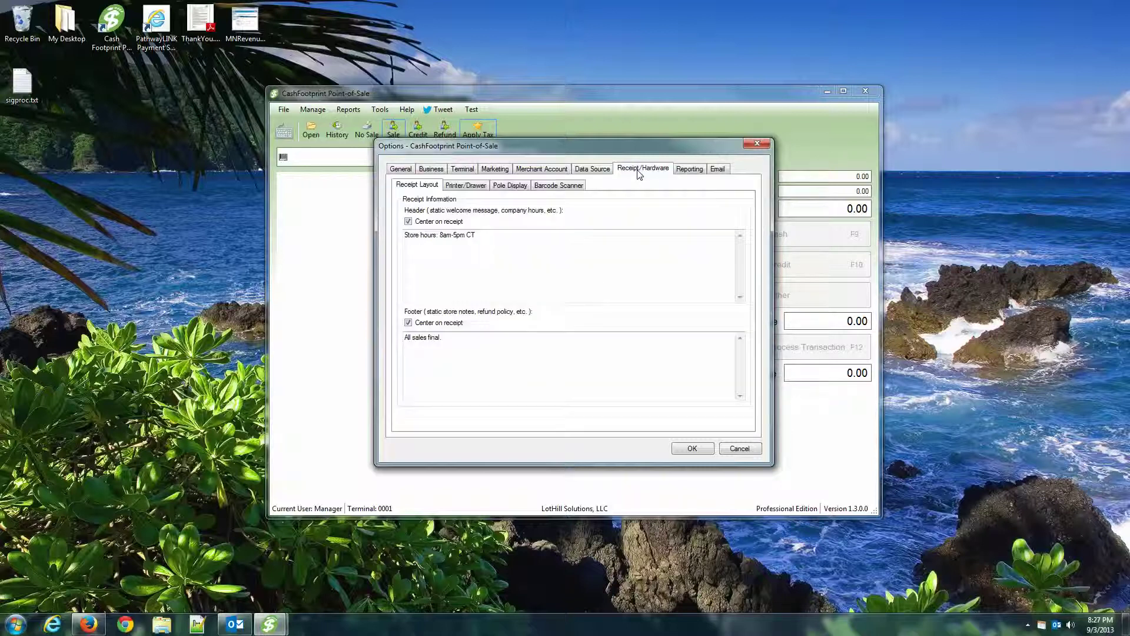
click(464, 189)
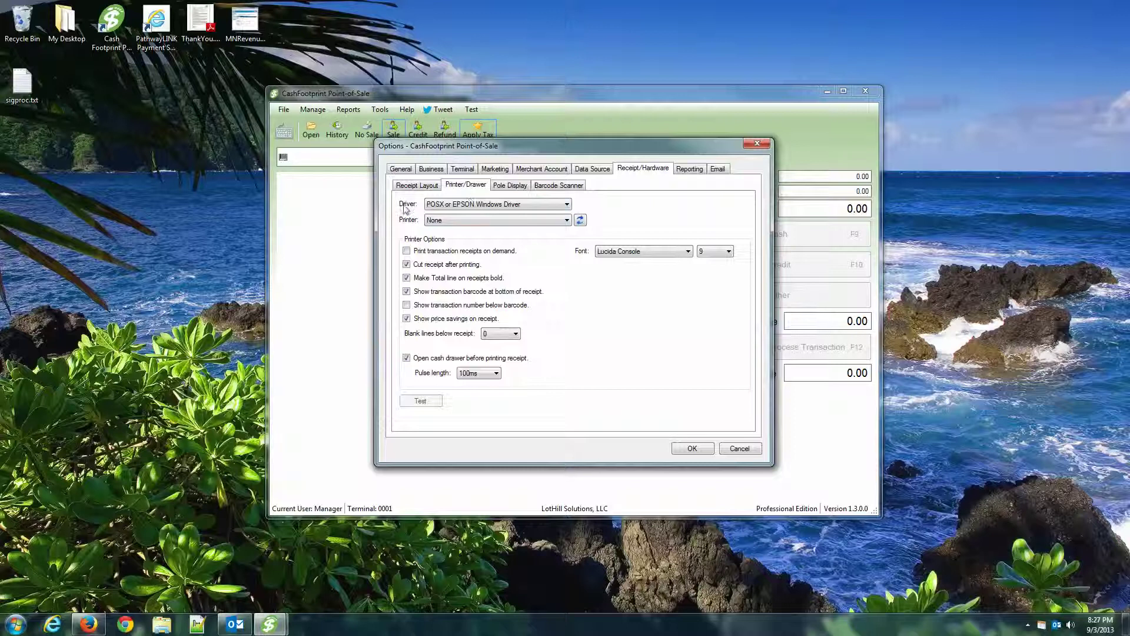
click(455, 206)
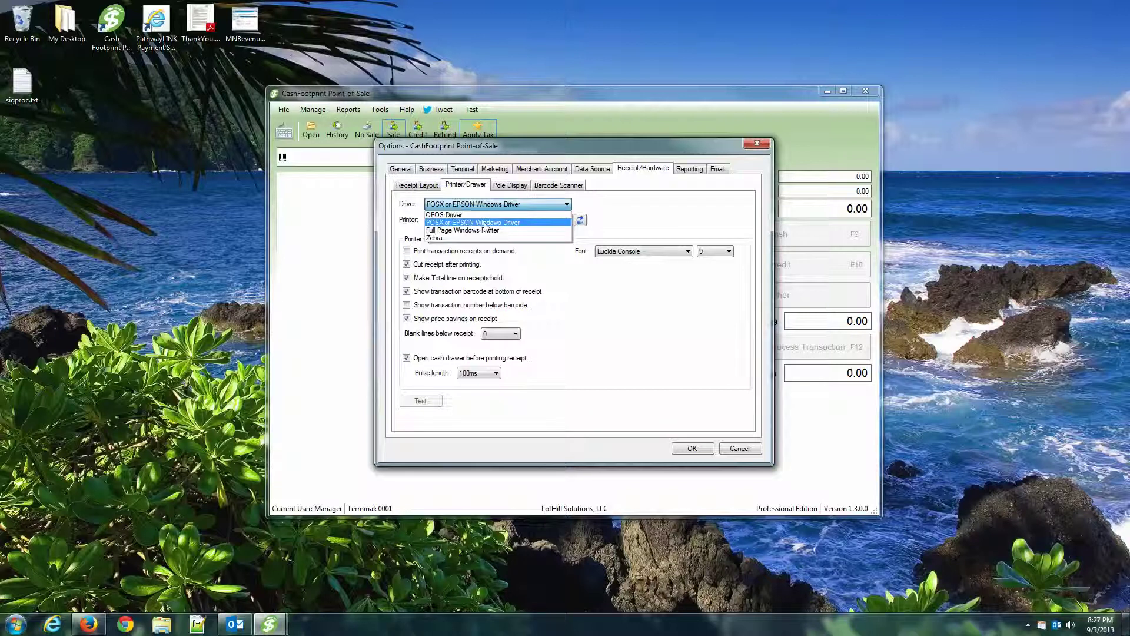
click(486, 223)
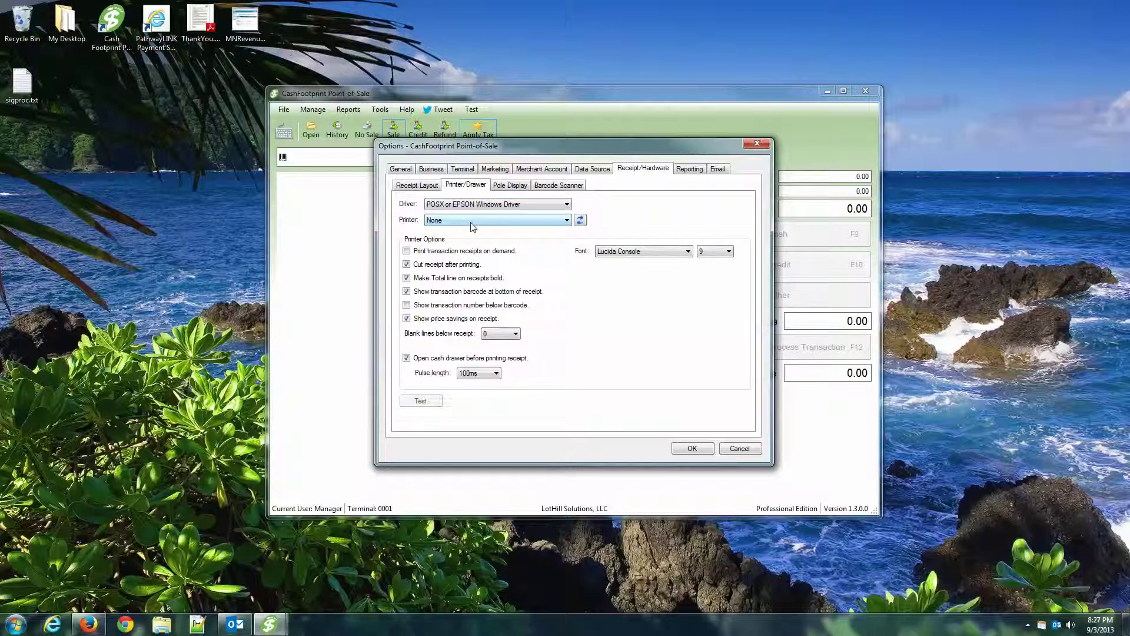
click(470, 221)
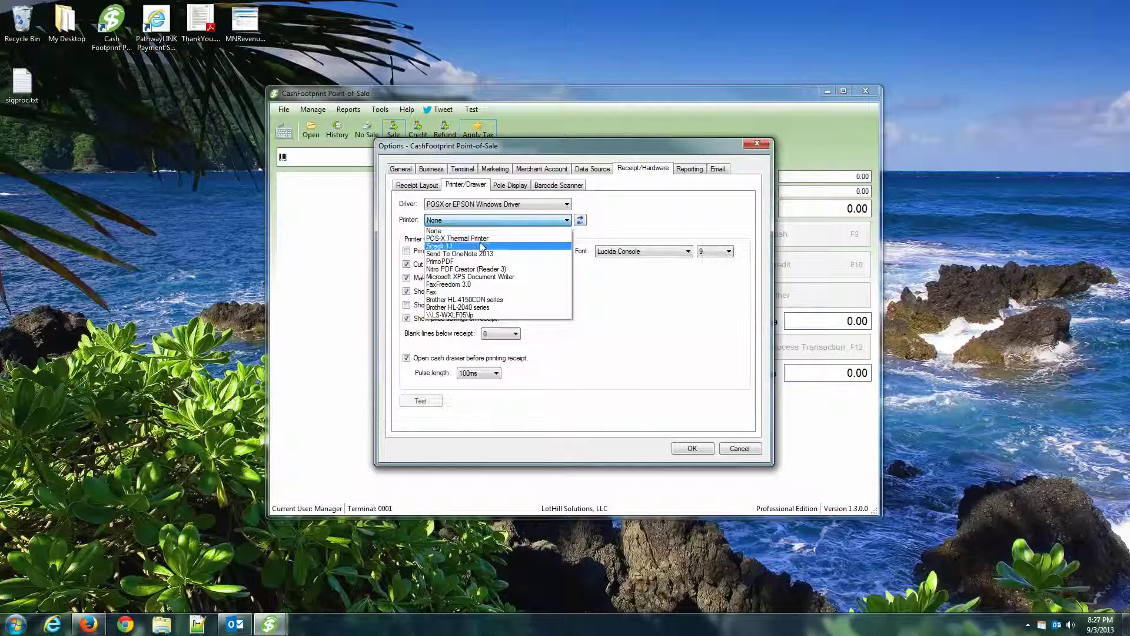
click(486, 239)
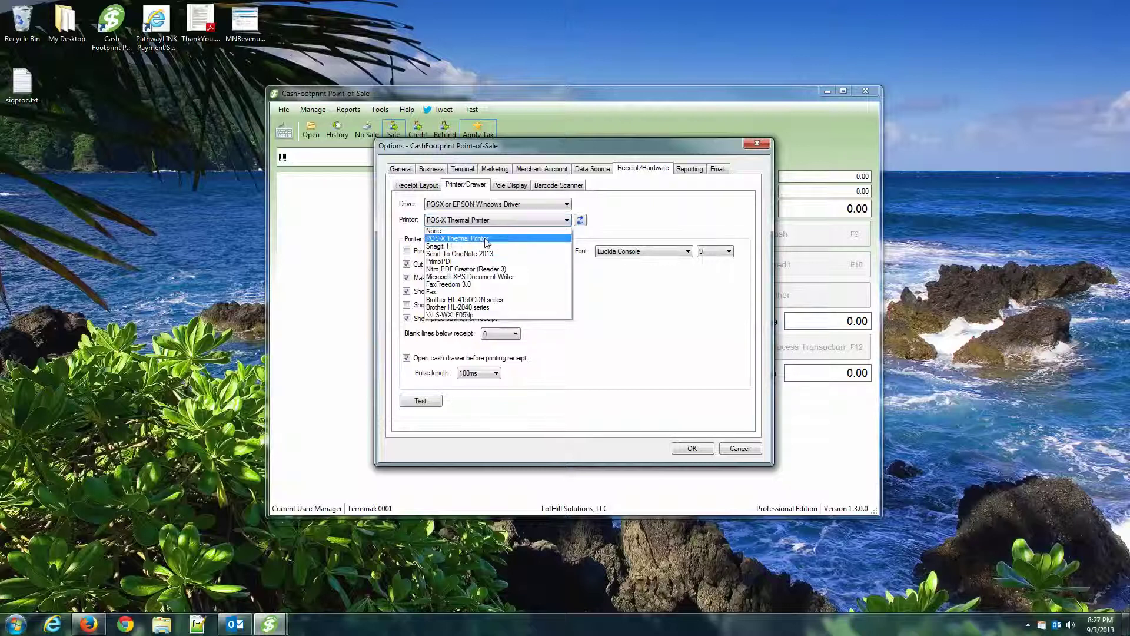
- Set the receipt font to FontA1x1 at size 9.5
click(687, 251)
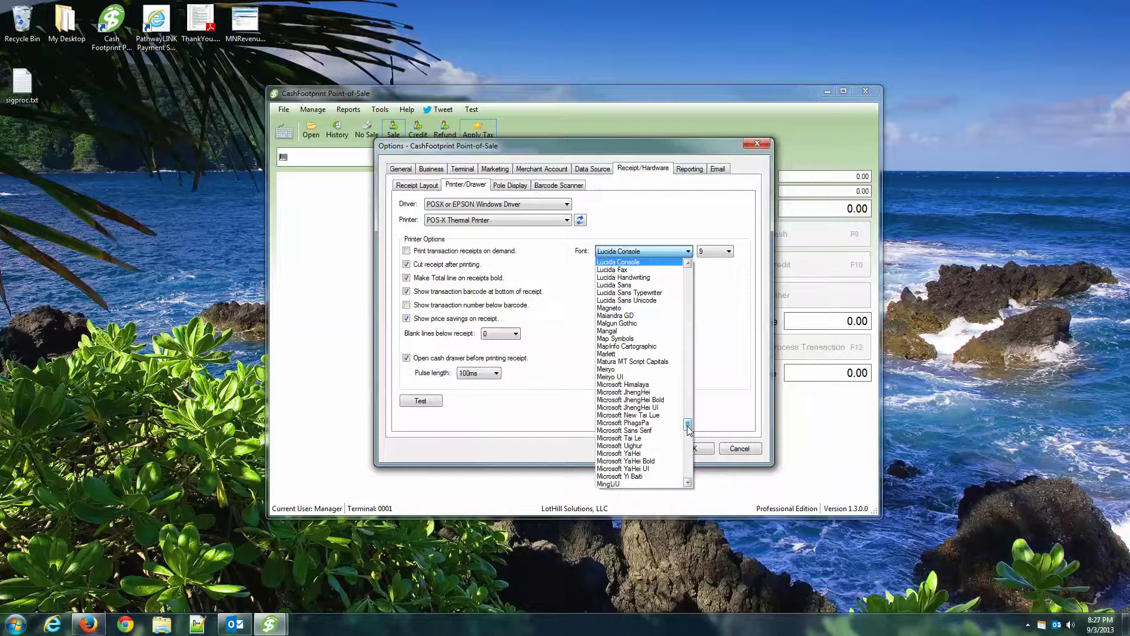
drag(689, 425, 698, 368)
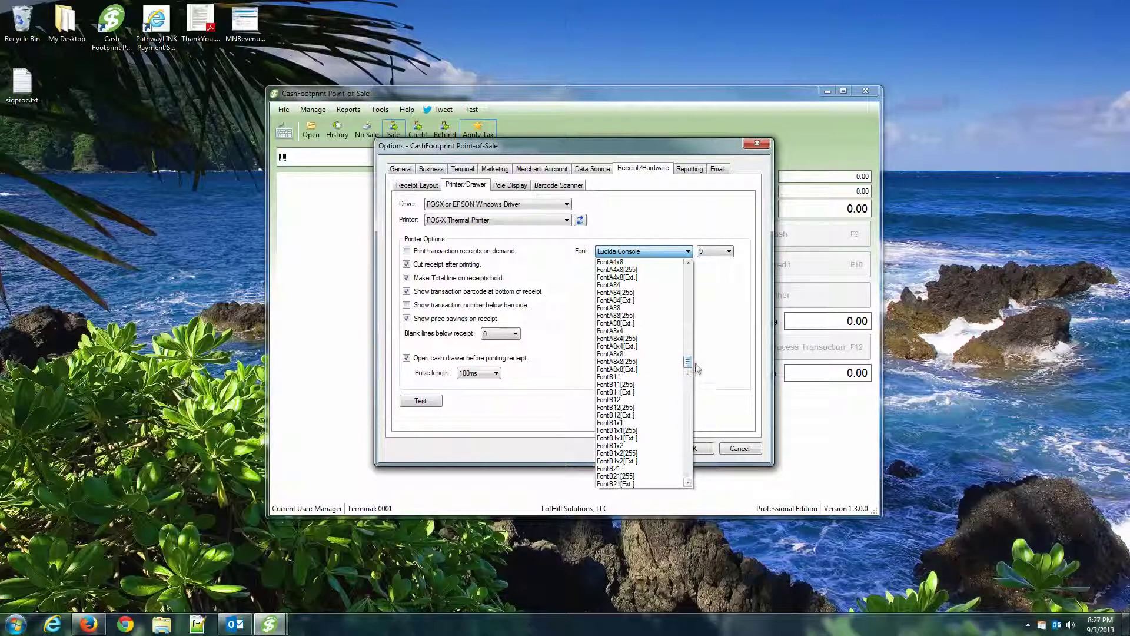
click(687, 264)
drag(687, 266, 687, 266)
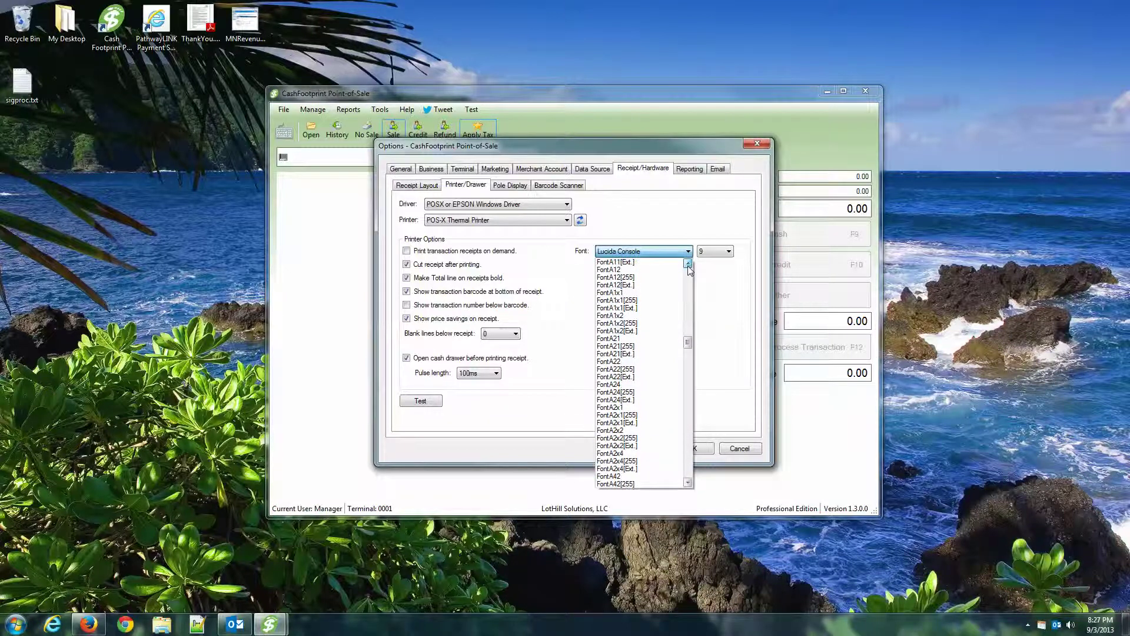
click(630, 294)
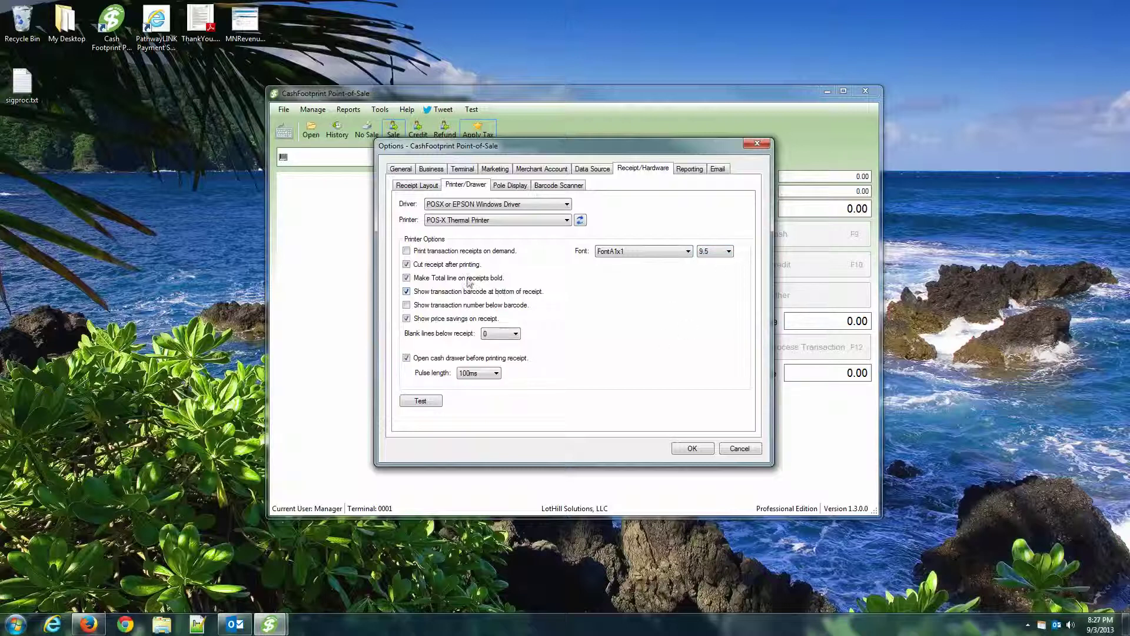
- Untick 'Cut receipt after printing.' in the Printer Options
click(444, 266)
- Save the POS-X Thermal Printer receipt settings, without automatic cutting, and close Options
click(693, 450)
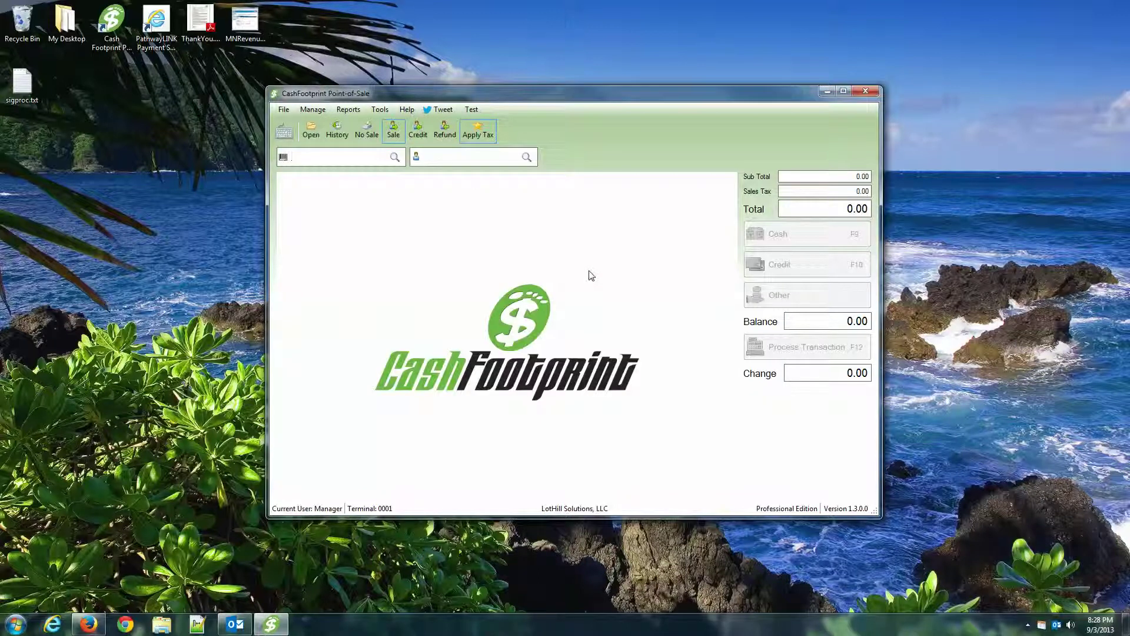